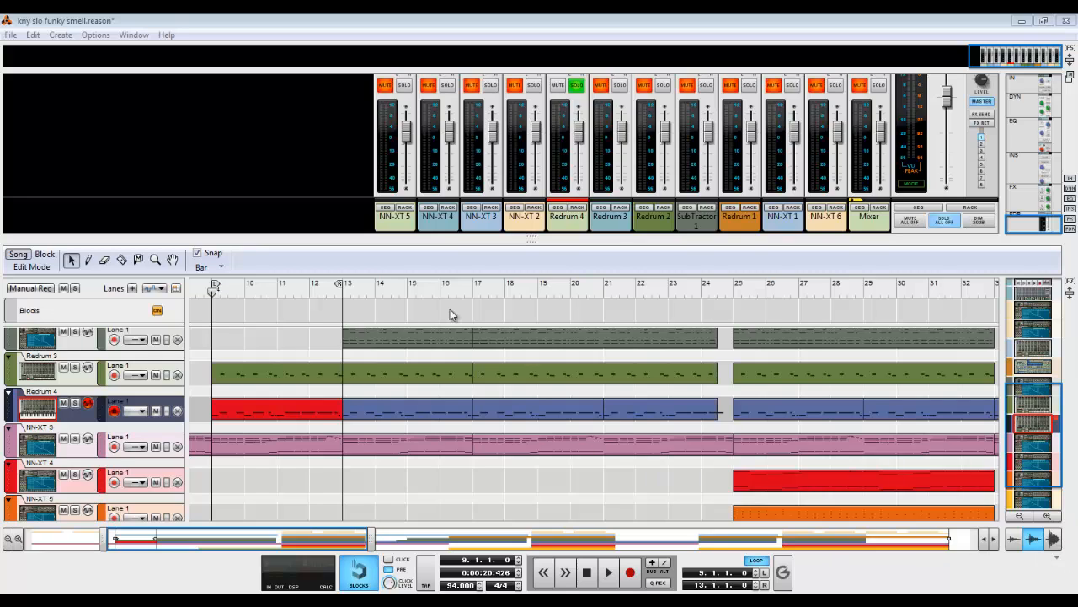
# - Set the loop from bar 17 to bar 21 and play the soloed Redrum 4 part from the loop start
pyautogui.moveTo(342, 287); pyautogui.dragTo(603, 287)
pyautogui.moveTo(213, 287); pyautogui.dragTo(474, 288)
pyautogui.press('KP_1')
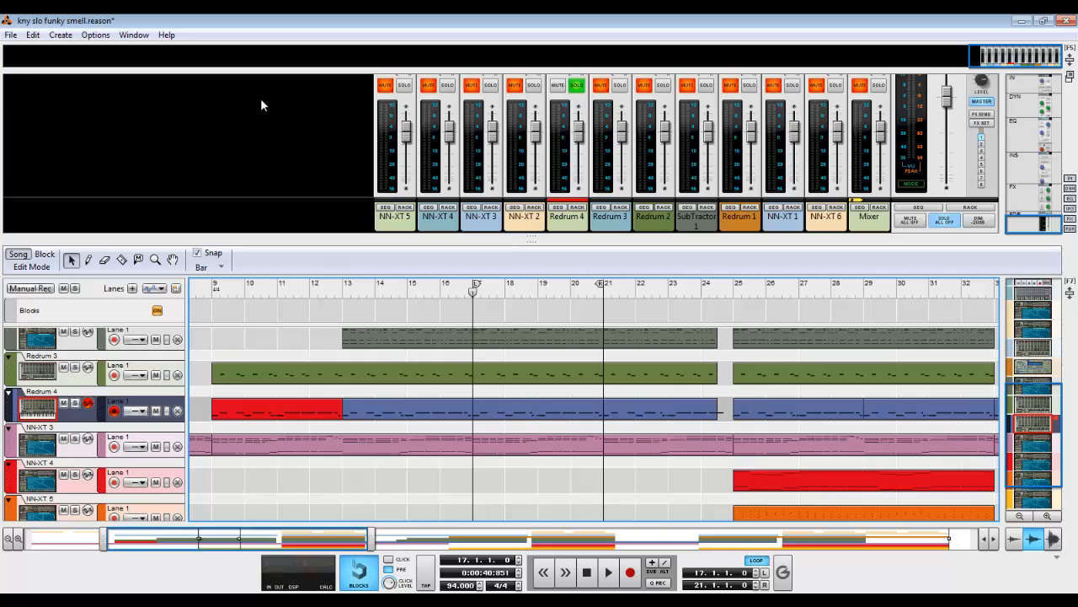
pyautogui.press('space')
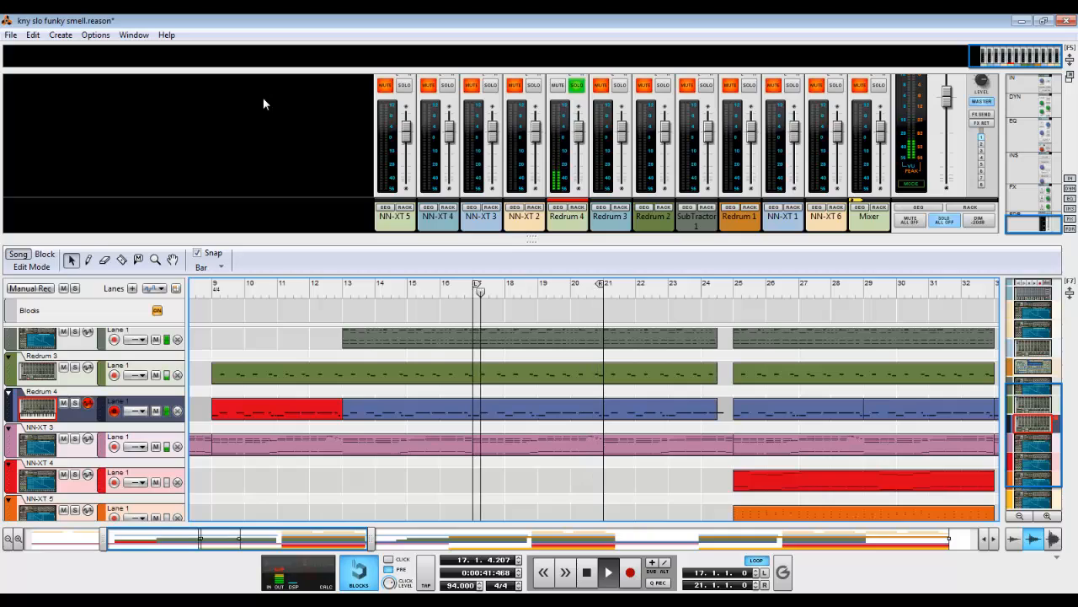
pyautogui.press('space')
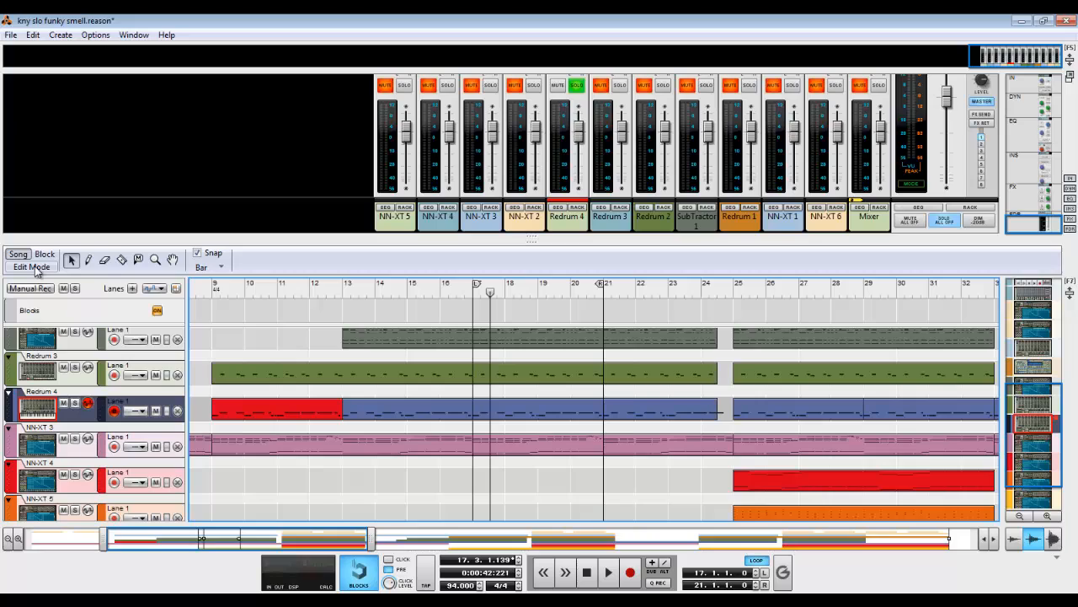
# - Return to the loop start at bar 17 and replay the opening beats of the Redrum 4 clip
pyautogui.press('KP_0')
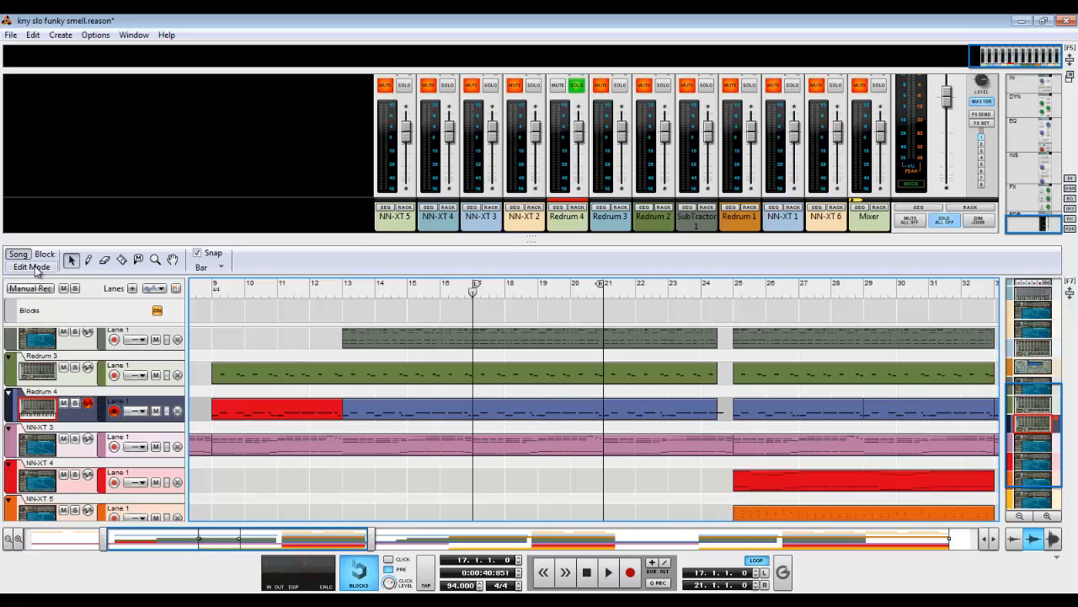
pyautogui.click(56, 190)
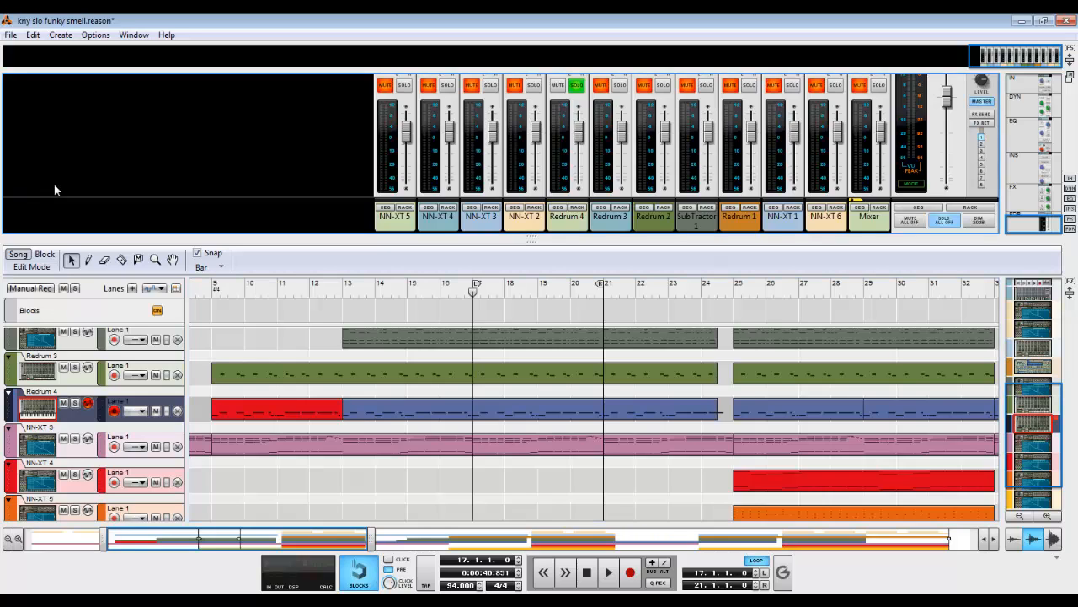
pyautogui.press('space')
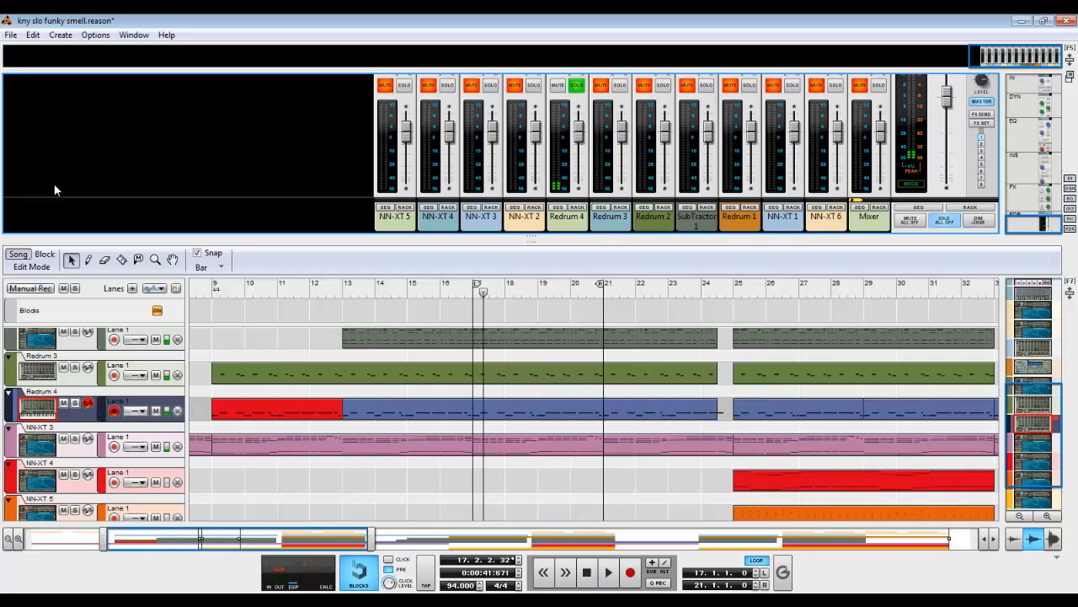
# - Open the Redrum 4 clip at bar 17 in the note editor, showing its full length from bar 17 to 21
pyautogui.click(522, 409)
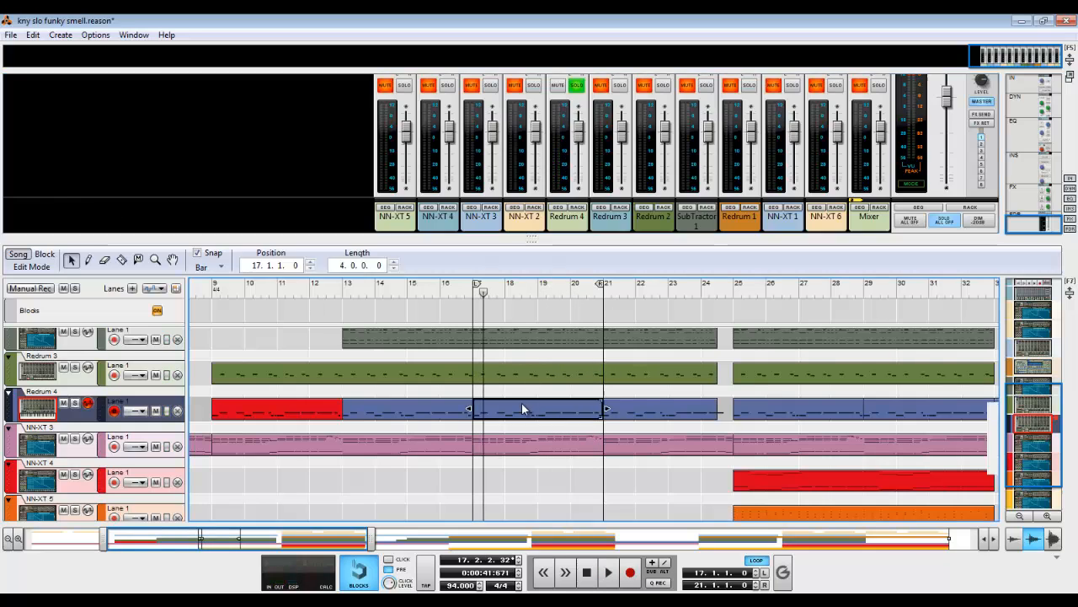
pyautogui.doubleClick(522, 409)
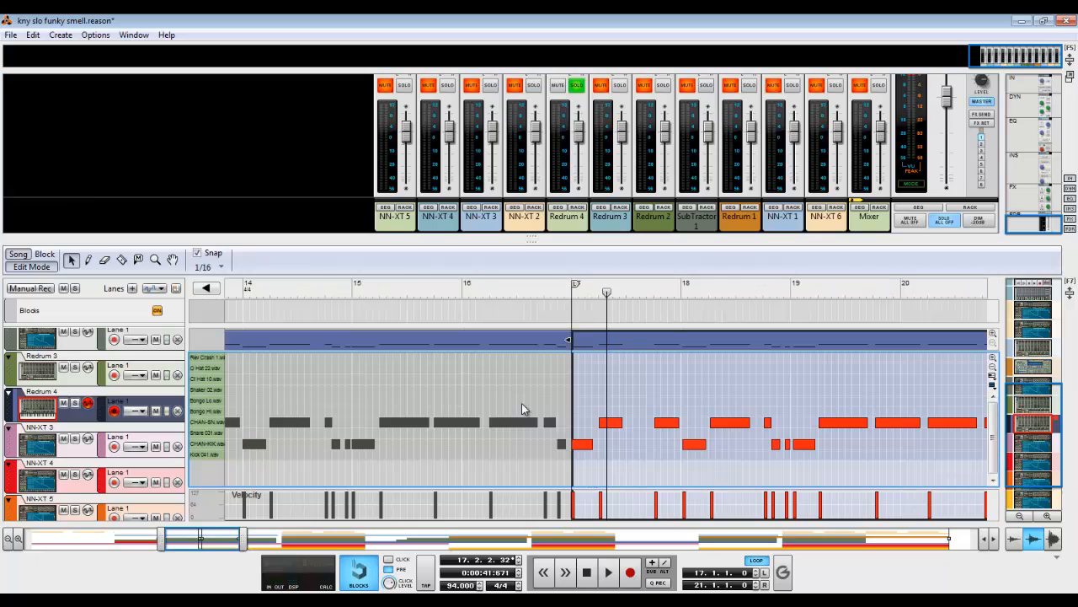
pyautogui.click(9, 539)
pyautogui.click(8, 539)
pyautogui.click(8, 539)
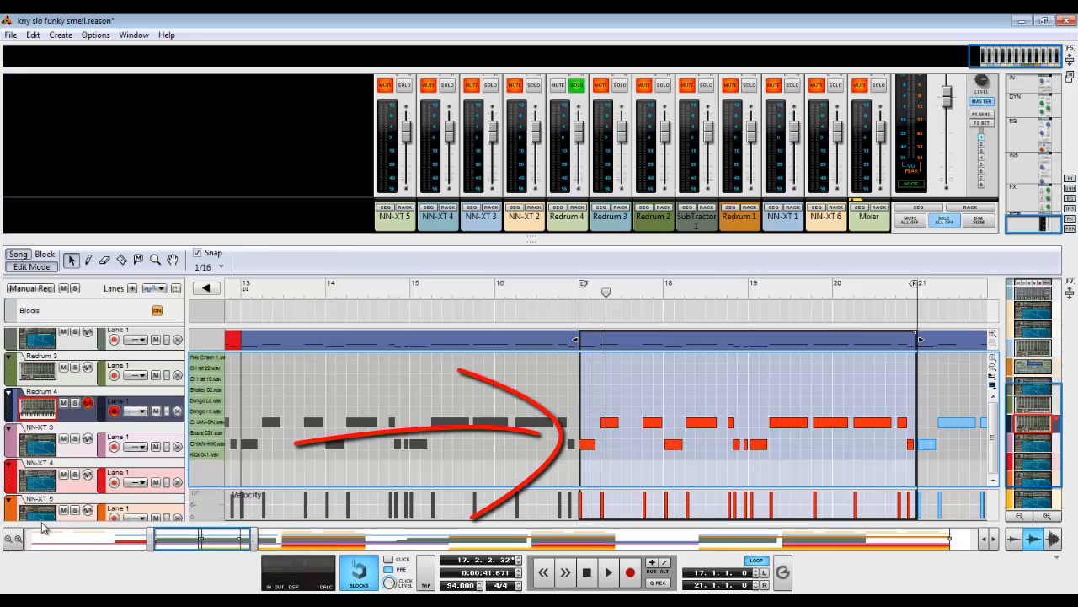
# - Examine the kick and snare notes and their velocities in the bar 17 clip, first up close and then across the whole clip
pyautogui.click(20, 540)
pyautogui.click(20, 540)
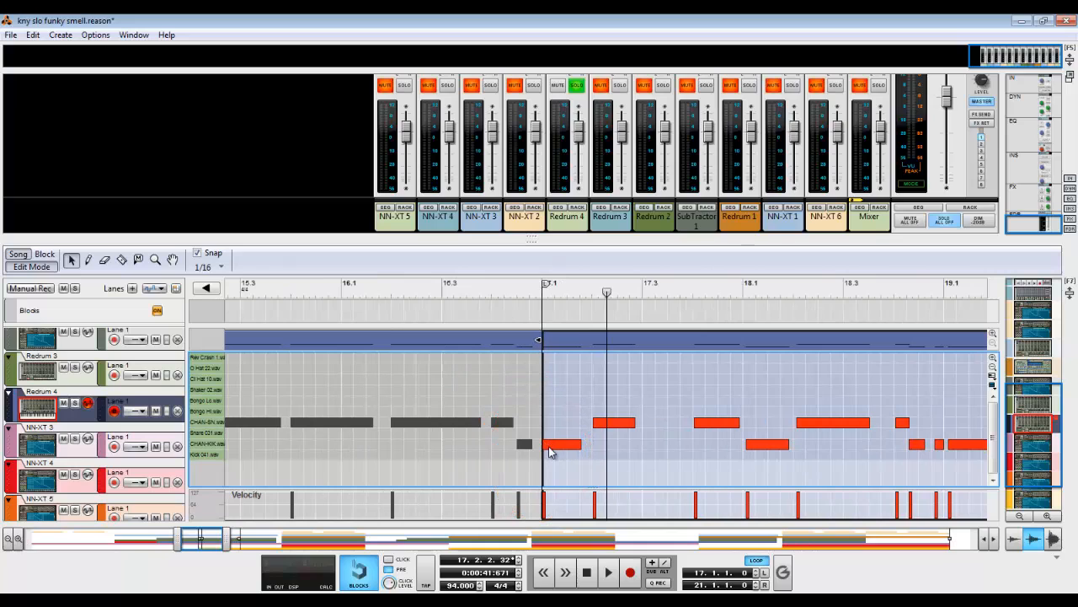
pyautogui.click(10, 540)
pyautogui.click(10, 541)
pyautogui.click(10, 541)
pyautogui.click(10, 540)
pyautogui.click(11, 541)
pyautogui.click(10, 541)
pyautogui.click(10, 541)
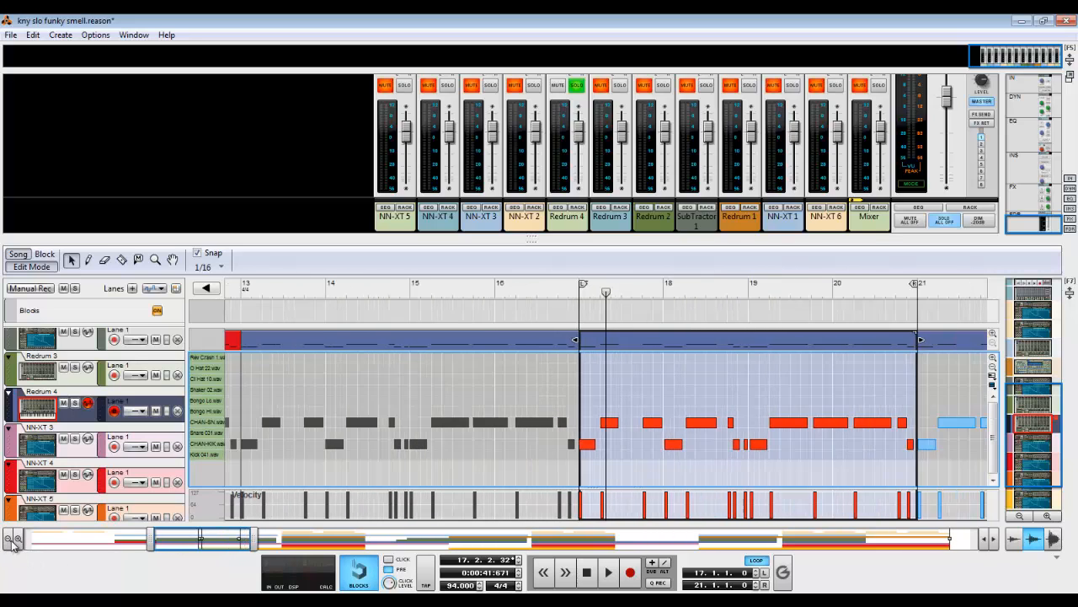
pyautogui.click(11, 541)
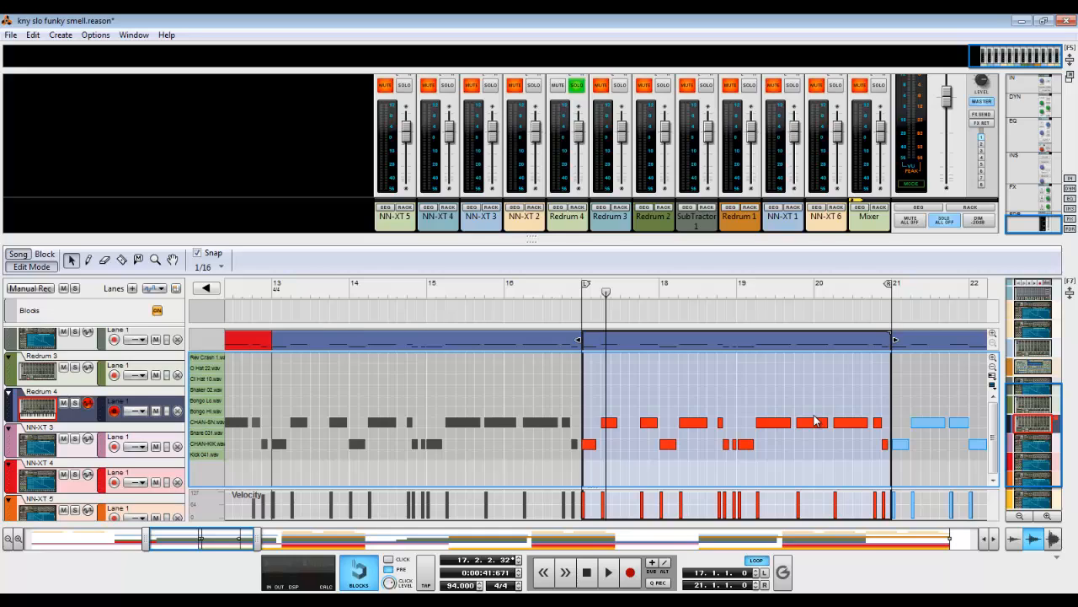
# - Return to the song arrangement, set the loop from bar 9 to bar 13 and play it from bar 9
pyautogui.click(16, 253)
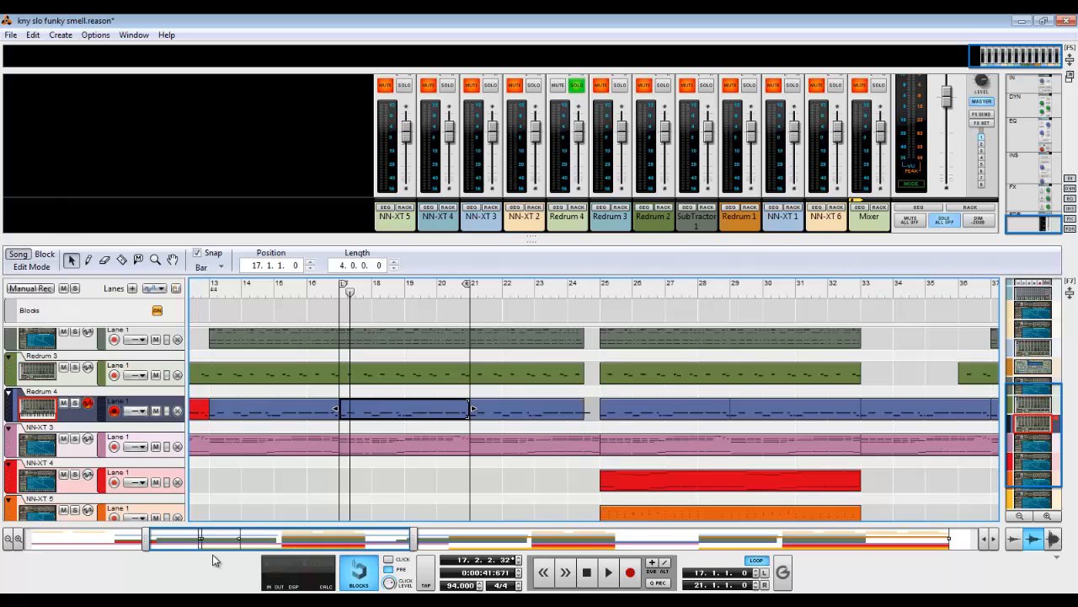
pyautogui.moveTo(211, 545); pyautogui.dragTo(155, 544)
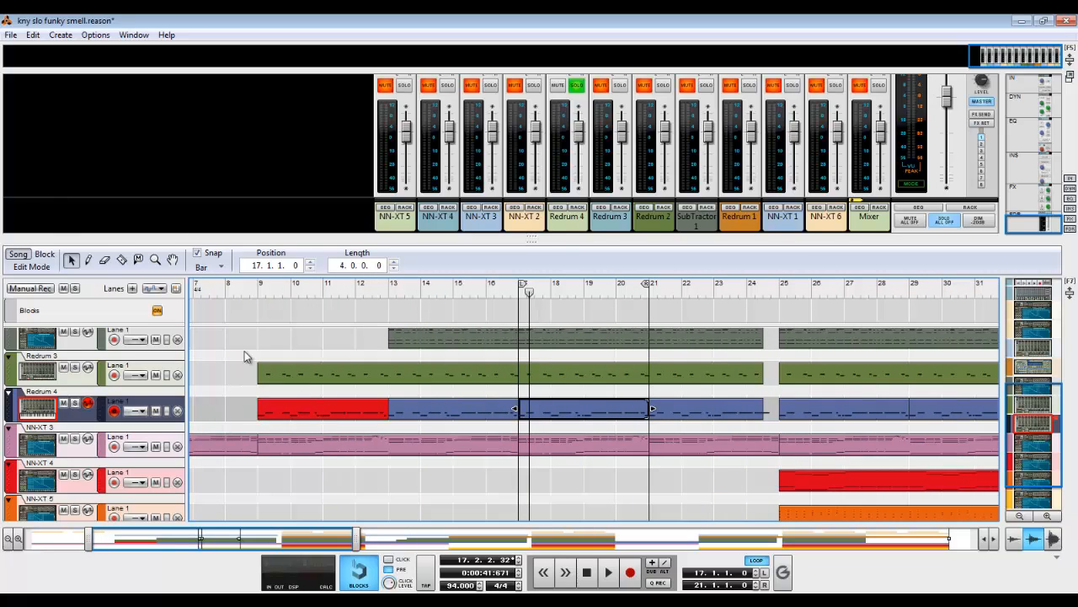
pyautogui.moveTo(523, 287); pyautogui.dragTo(260, 299)
pyautogui.click(258, 297)
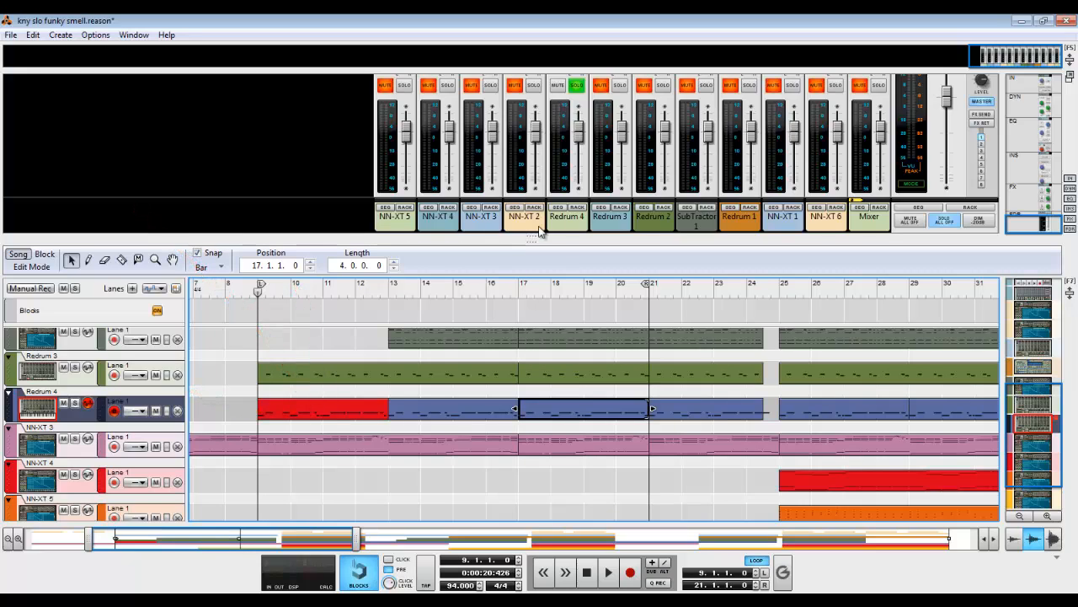
pyautogui.moveTo(646, 288); pyautogui.dragTo(383, 307)
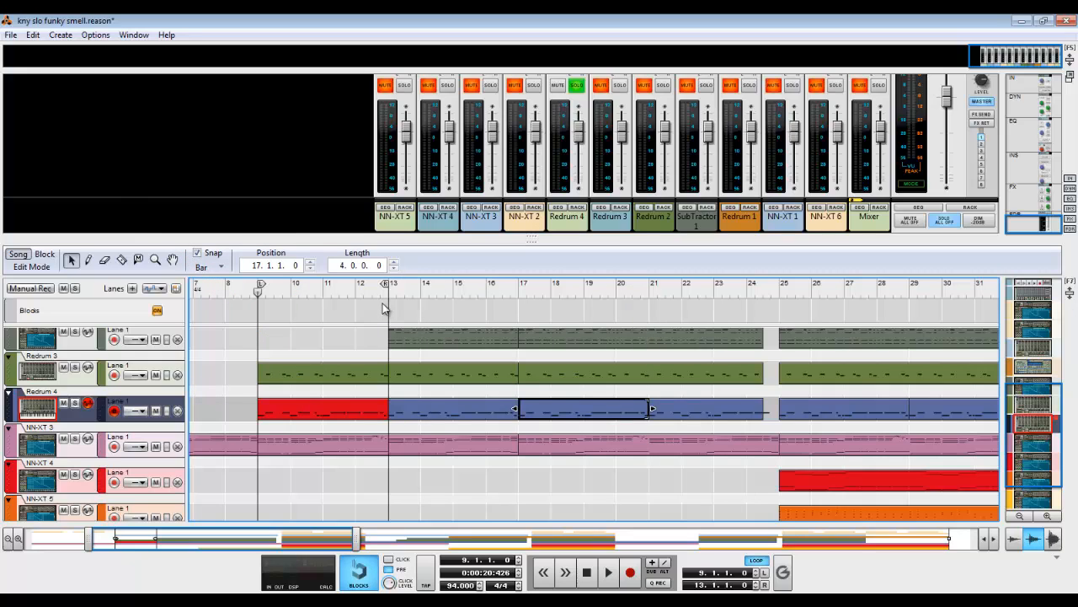
pyautogui.press('space')
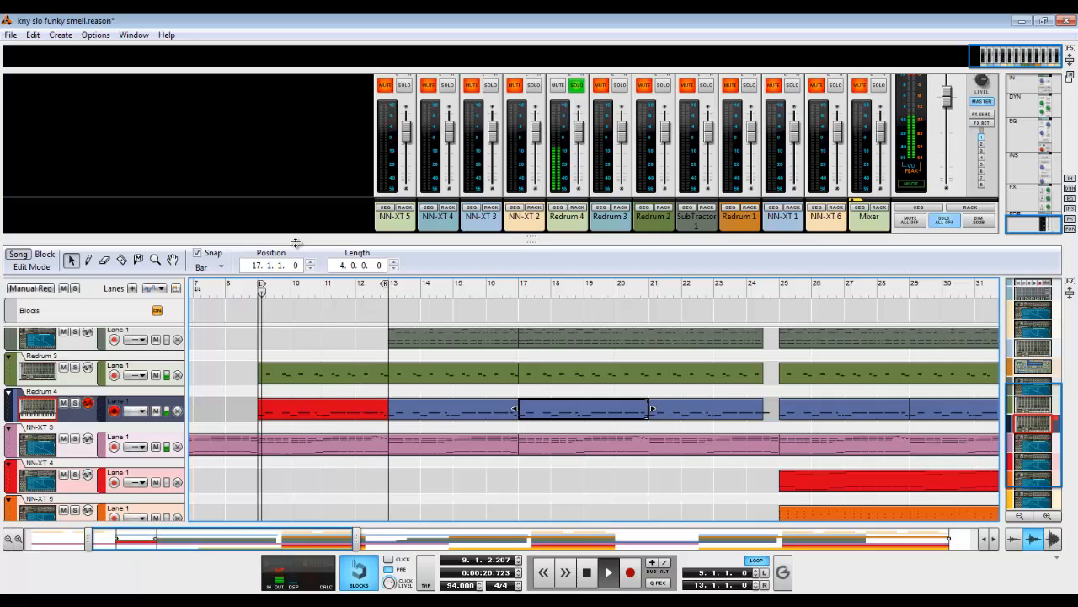
# - Open the red Redrum 4 clip at bar 9 in the note editor and use the Pencil tool in its velocity lane
pyautogui.doubleClick(344, 412)
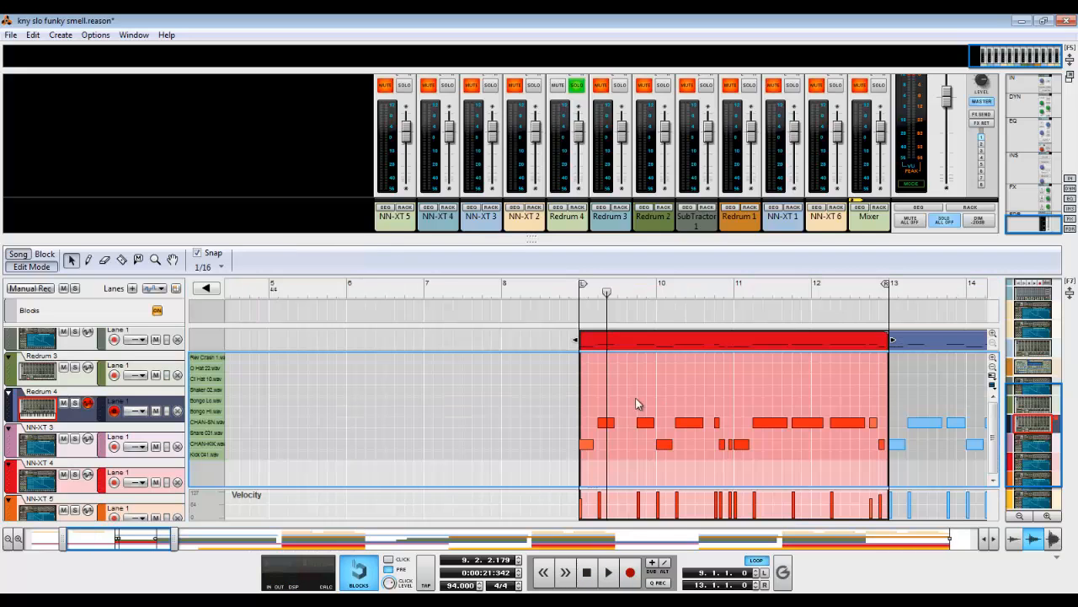
pyautogui.click(88, 260)
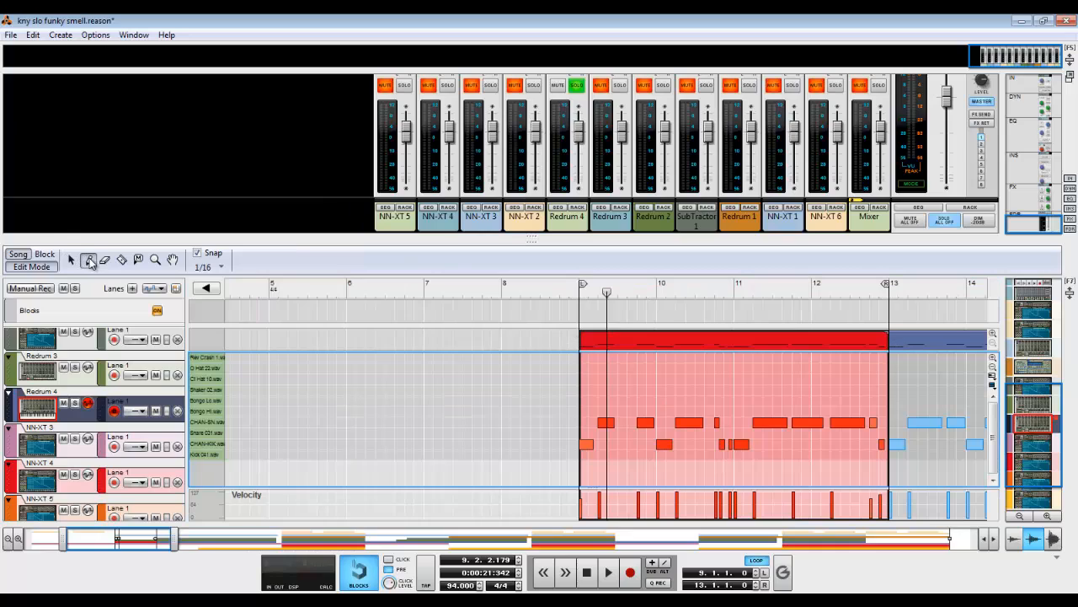
pyautogui.click(877, 496)
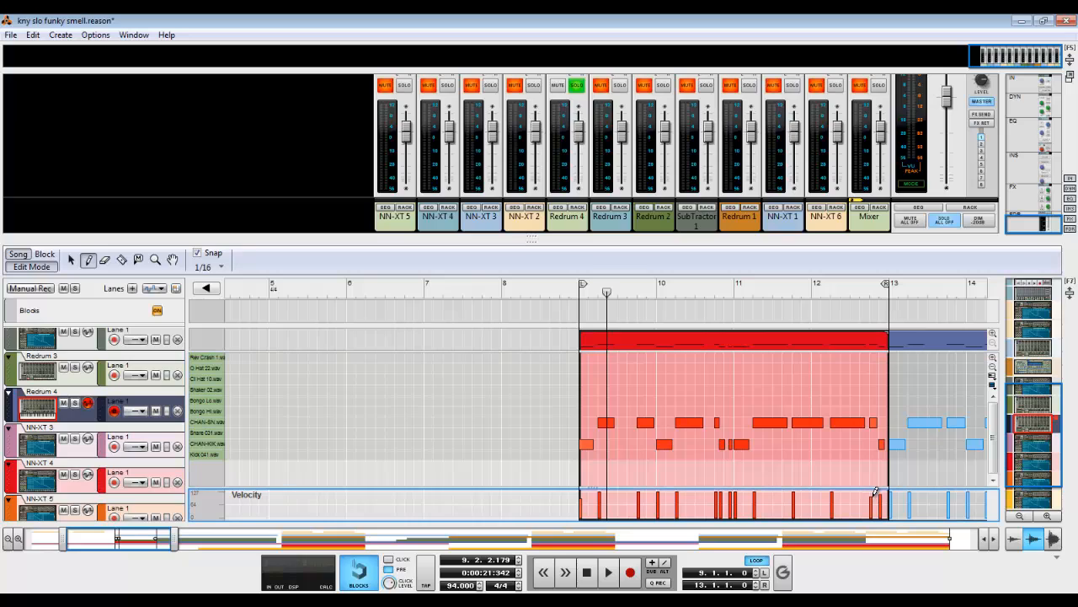
# - Play the opening beats of the red Redrum 4 clip repeatedly, listening to the first kick and snare hits
pyautogui.press('space')
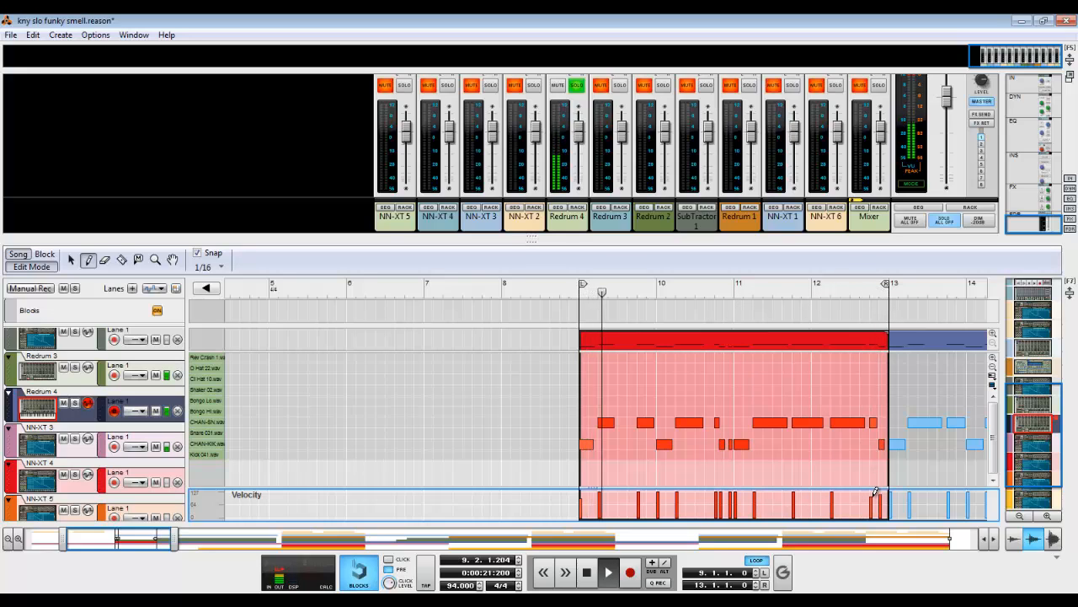
pyautogui.press('space')
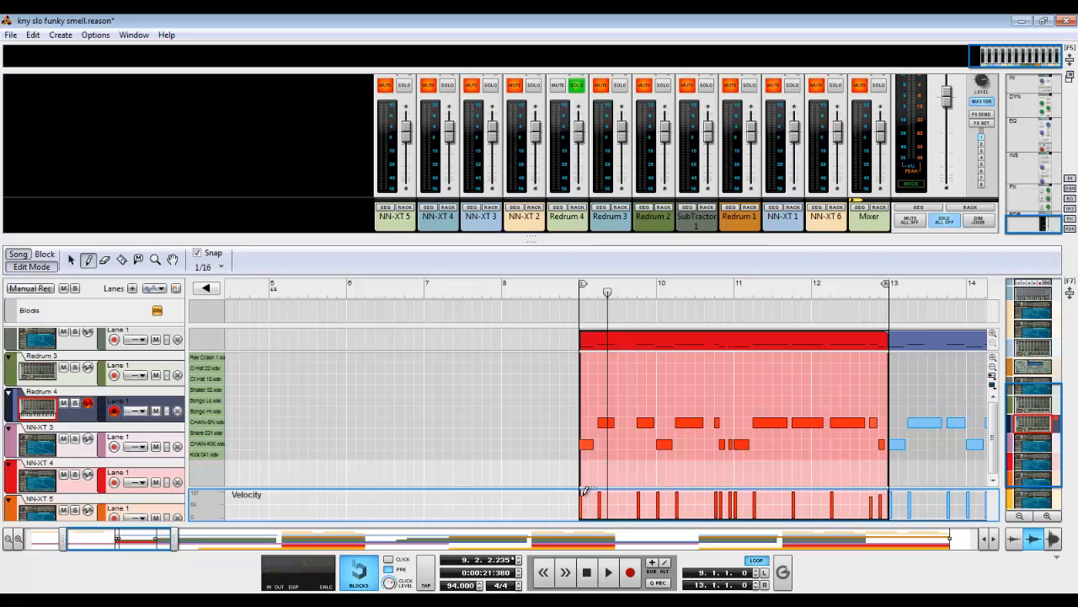
pyautogui.press('KP_0')
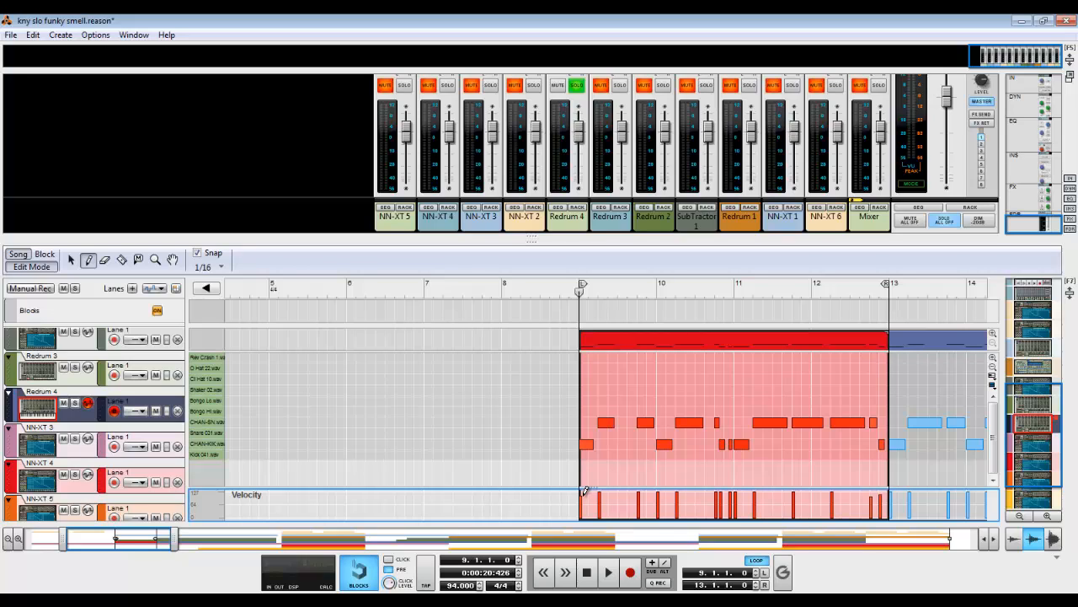
pyautogui.press('space')
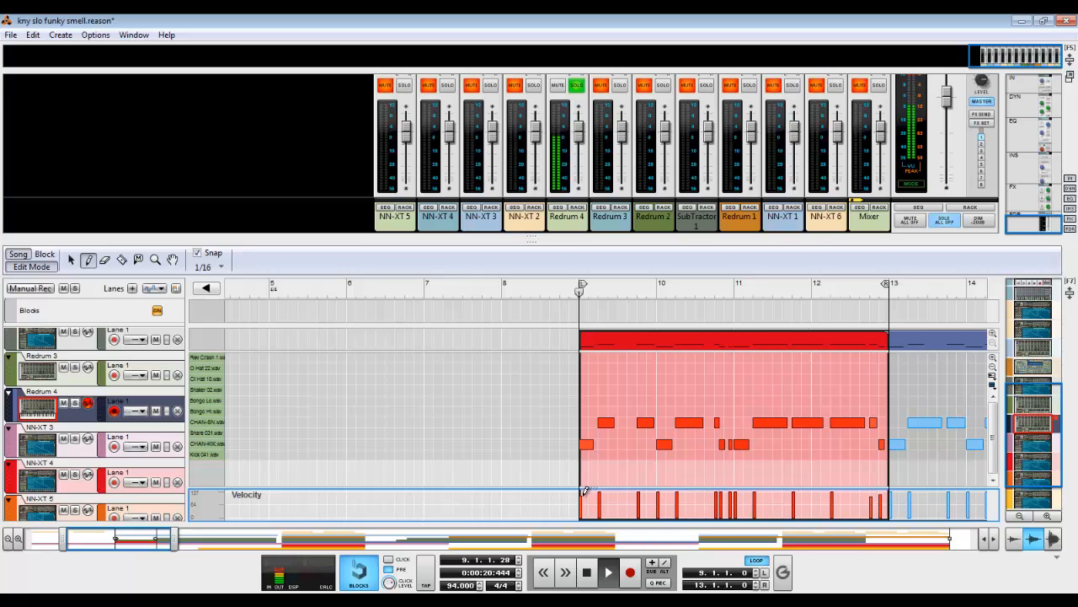
pyautogui.press('space')
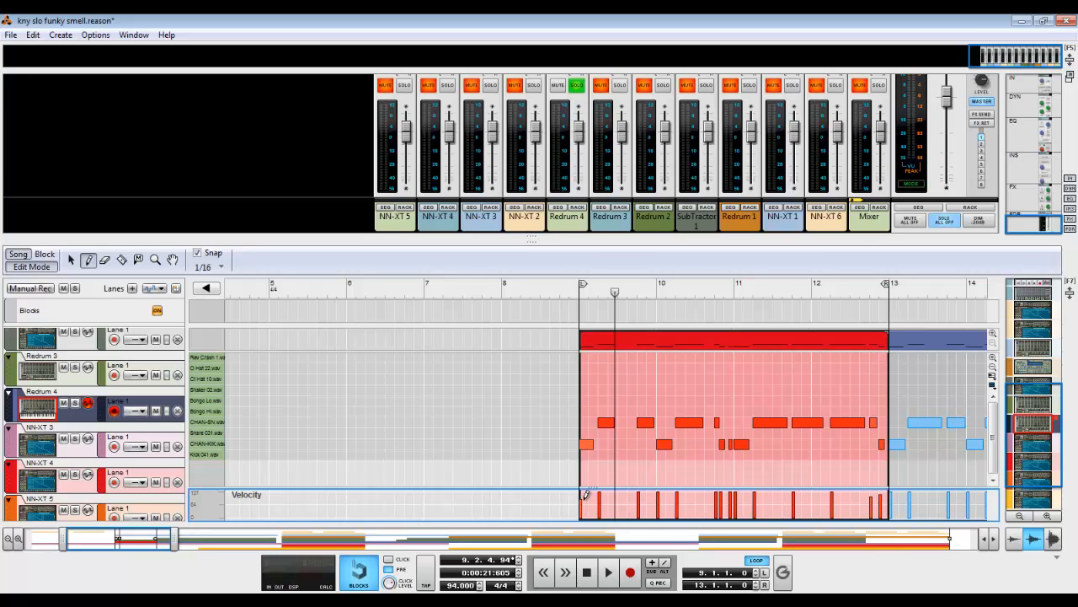
pyautogui.press('space')
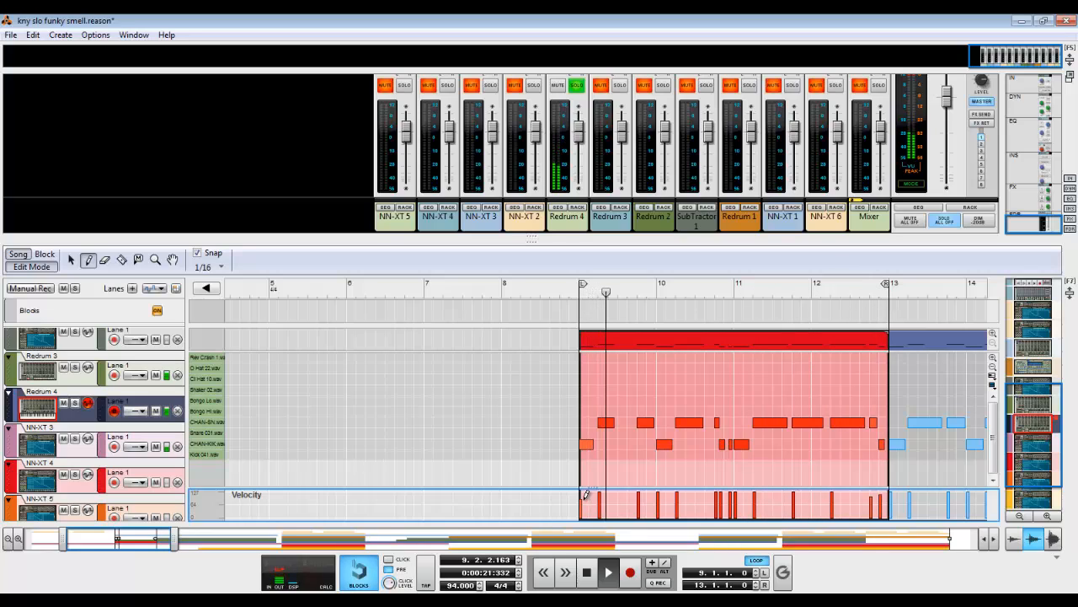
pyautogui.press('space')
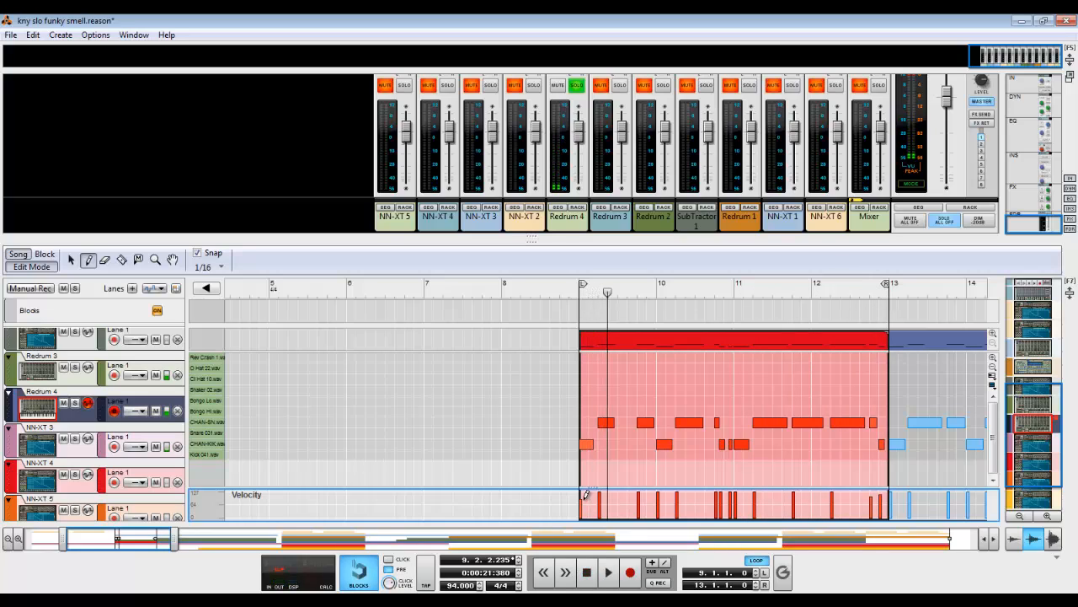
# - Return to the song arrangement with the Selection tool and move the loop to span bars 17 to 21
pyautogui.click(17, 255)
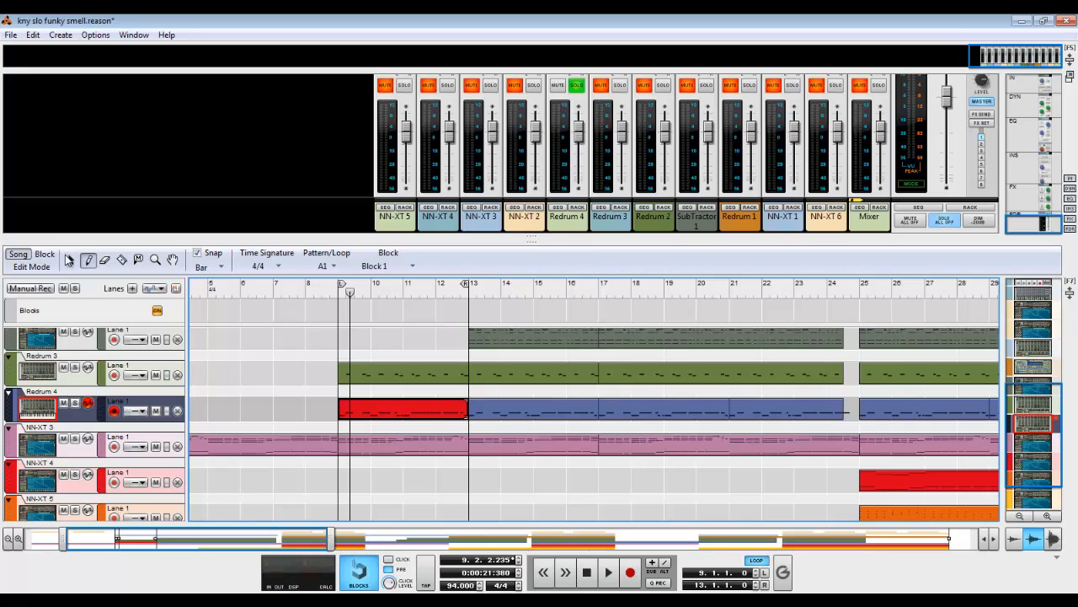
pyautogui.click(70, 260)
pyautogui.click(496, 408)
pyautogui.moveTo(470, 285); pyautogui.dragTo(727, 285)
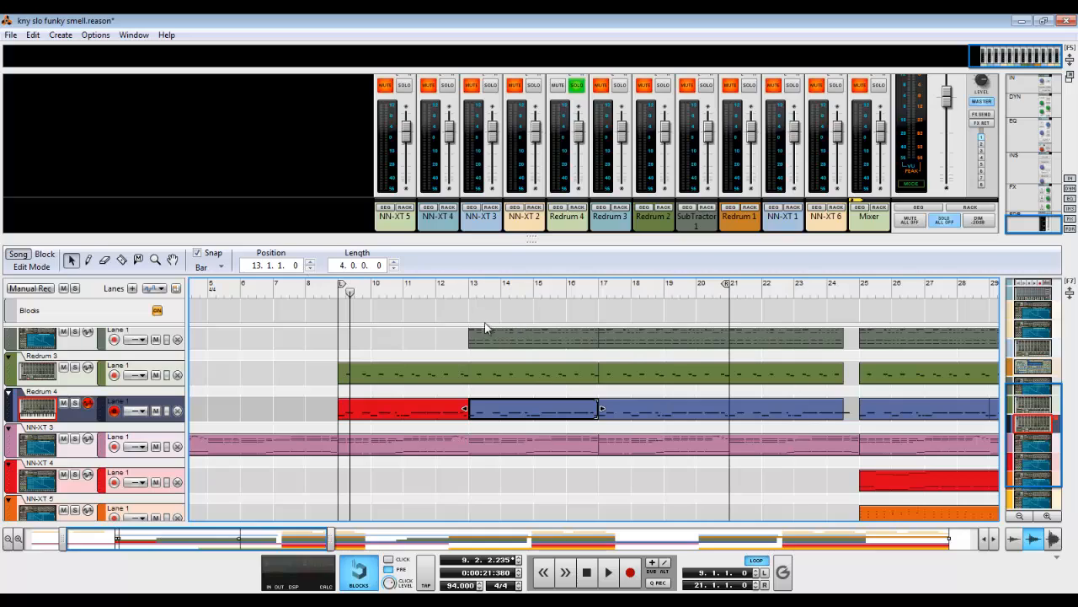
pyautogui.moveTo(343, 288); pyautogui.dragTo(596, 332)
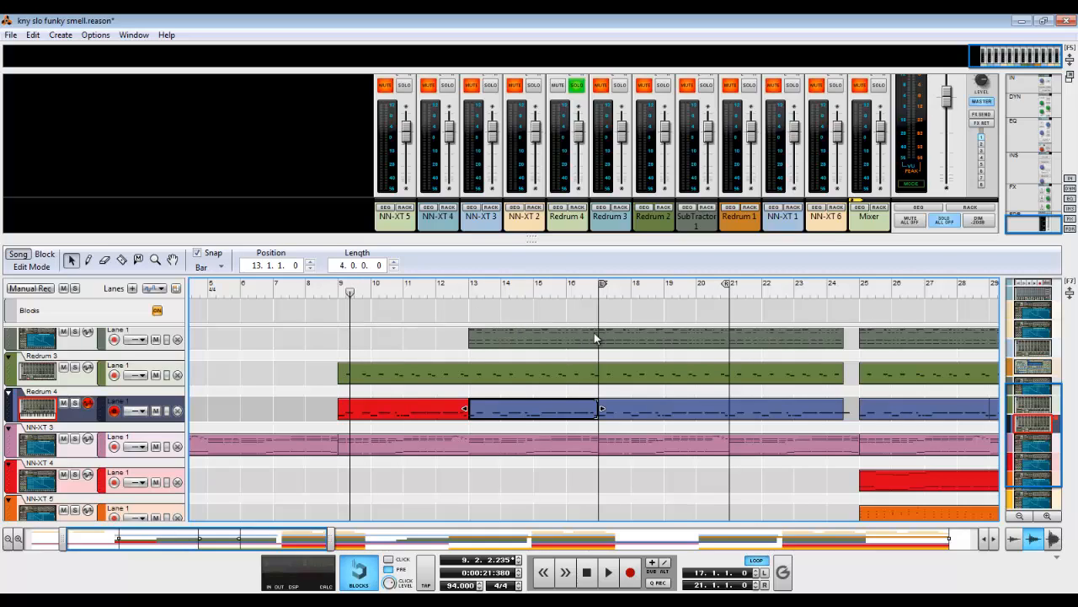
# - Select the Redrum 4 clip at bar 17 and play its opening beats from the loop start for comparison
pyautogui.click(658, 414)
pyautogui.press('KP_1')
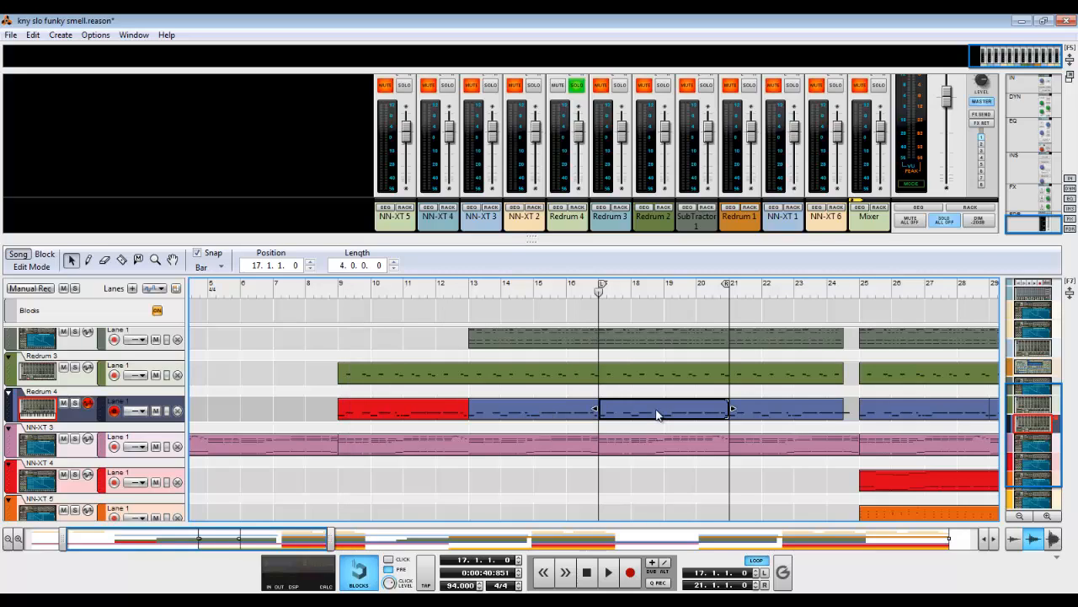
pyautogui.press('space')
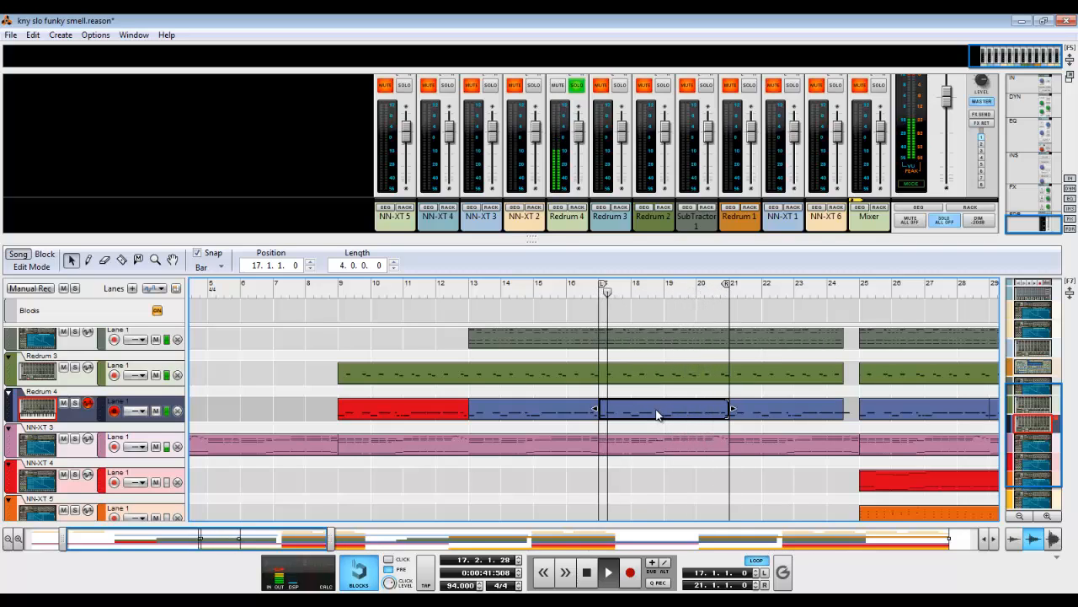
pyautogui.press('space')
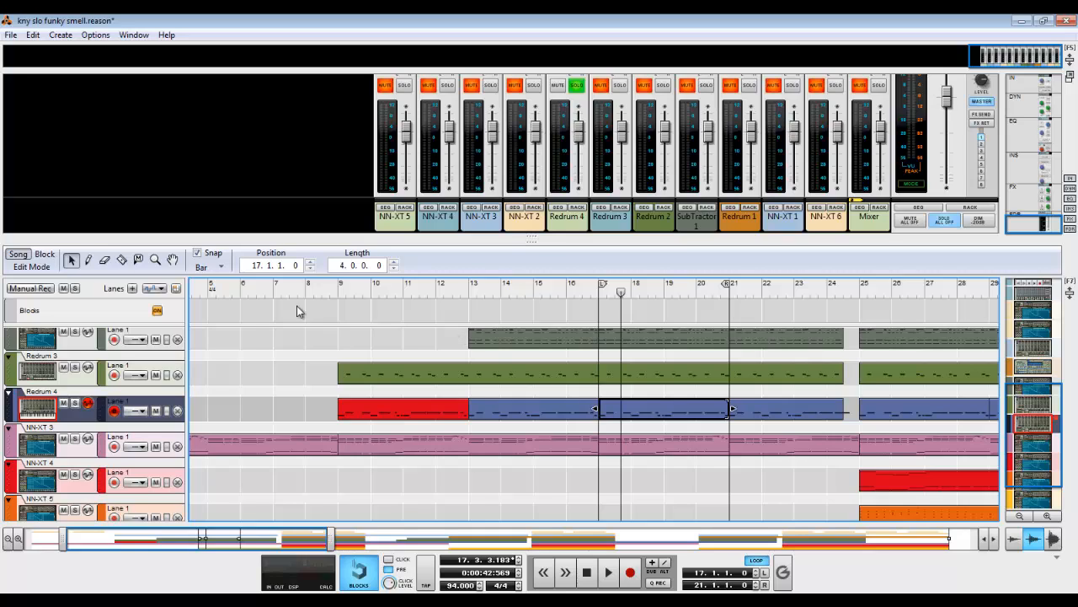
# - Move the loop to span bars 9 to 13 and select the red Redrum 4 clip at bar 9
pyautogui.click(337, 285)
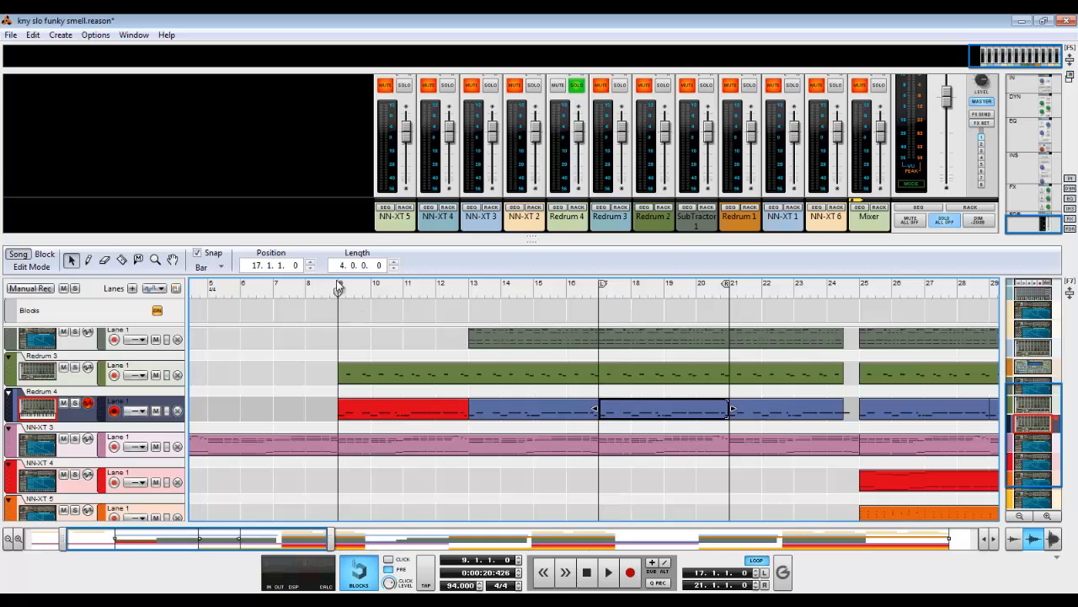
pyautogui.moveTo(602, 284); pyautogui.dragTo(340, 286)
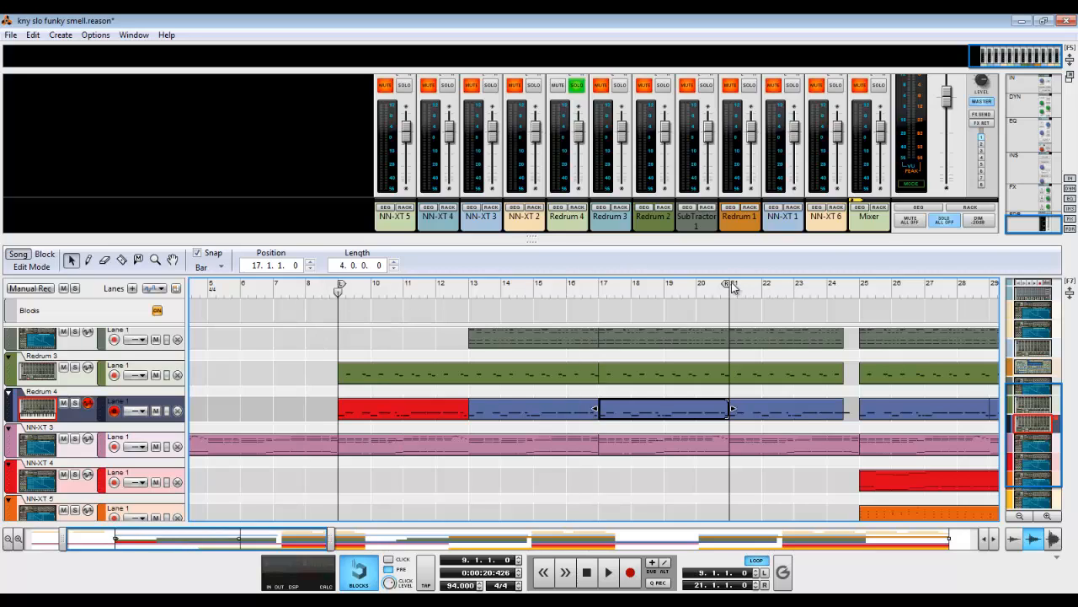
pyautogui.moveTo(730, 285); pyautogui.dragTo(520, 343)
pyautogui.moveTo(531, 284); pyautogui.dragTo(469, 323)
pyautogui.click(402, 405)
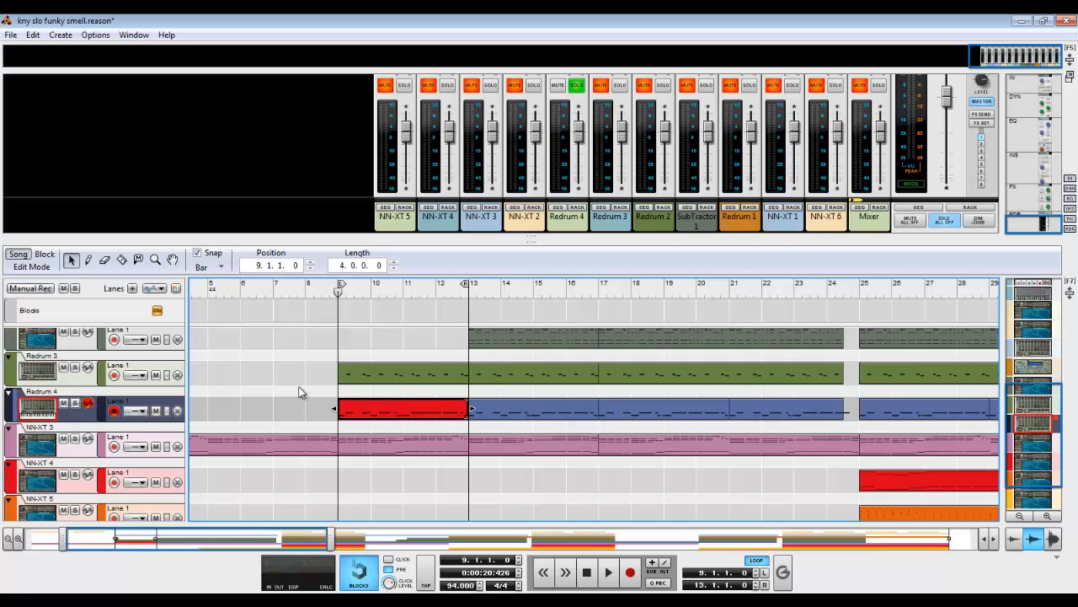
# - Inspect the red Redrum 4 clip's notes and velocities in an enlarged sequencer area before returning to the song arrangement
pyautogui.click(32, 266)
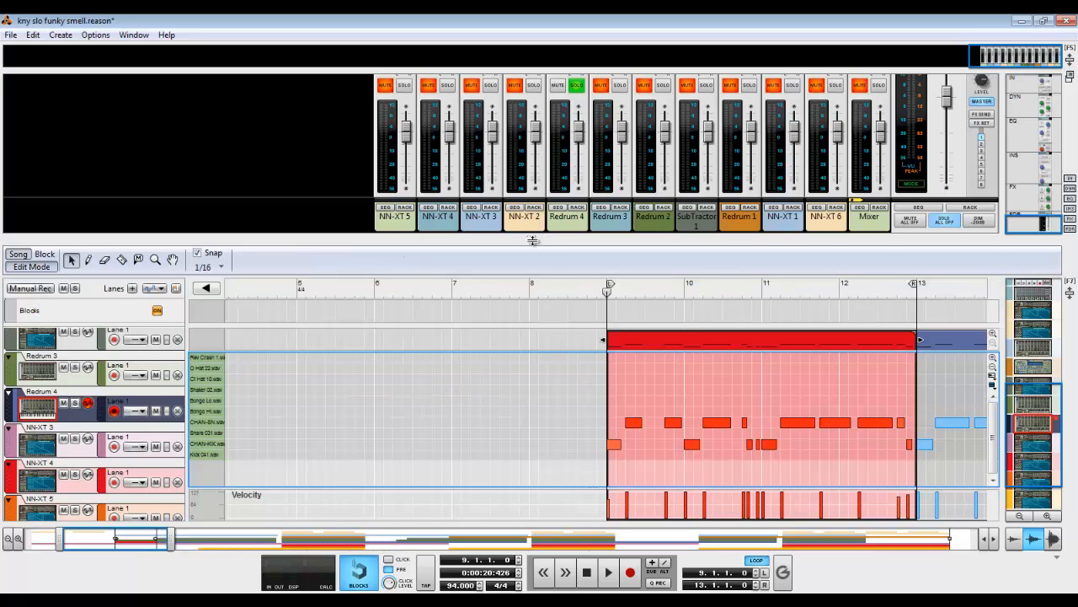
pyautogui.moveTo(533, 240); pyautogui.dragTo(511, 89)
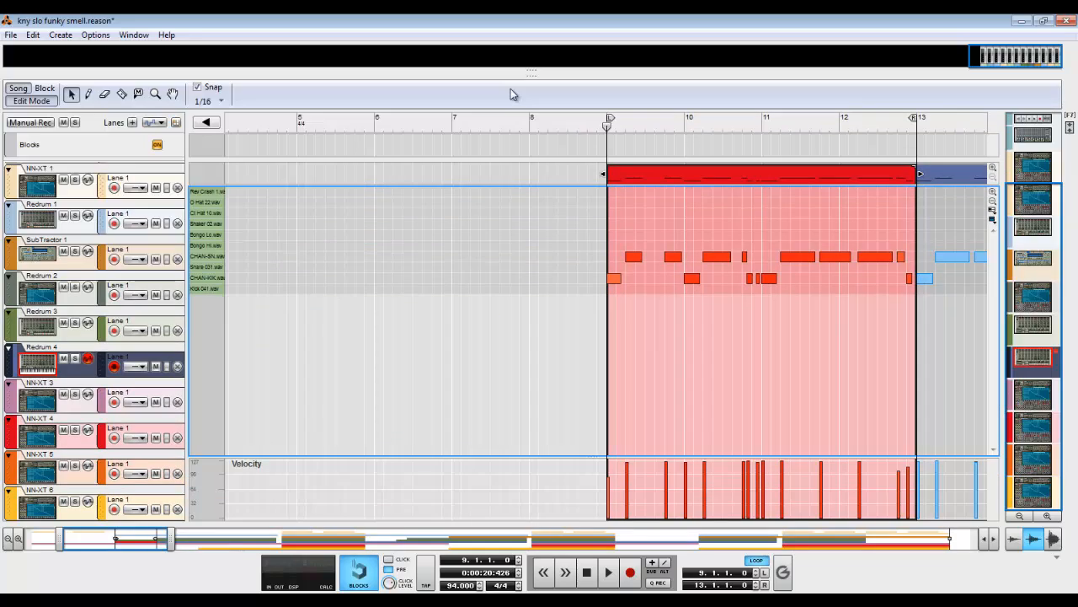
pyautogui.click(6, 540)
pyautogui.click(6, 540)
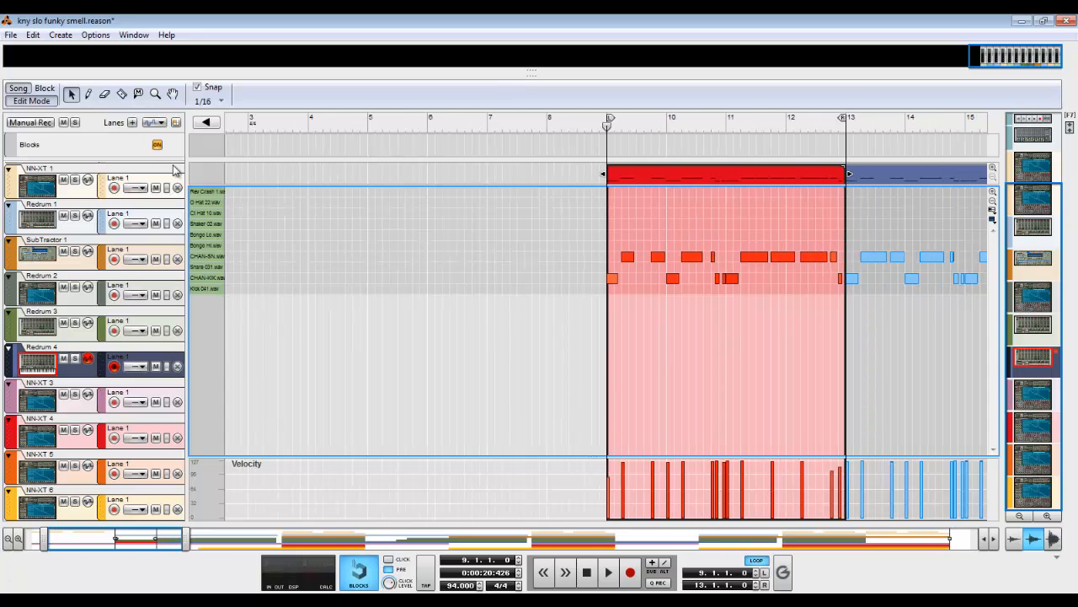
pyautogui.click(17, 88)
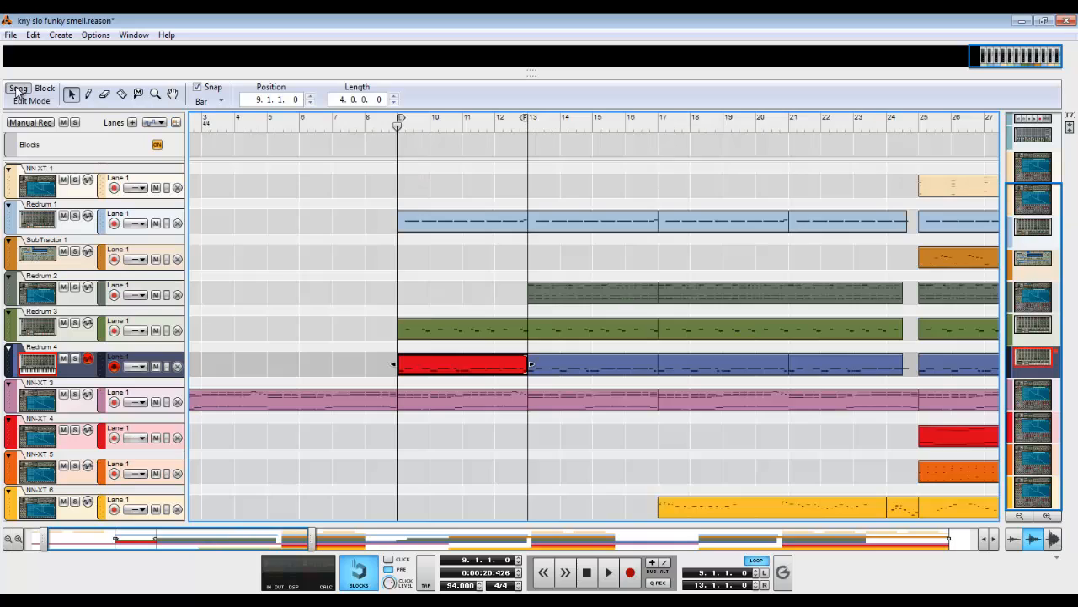
# - Open the Redrum 4 clip at bar 13, extend the loop end to 16.3.3, and play the transition from bar 12.2 into it
pyautogui.doubleClick(575, 359)
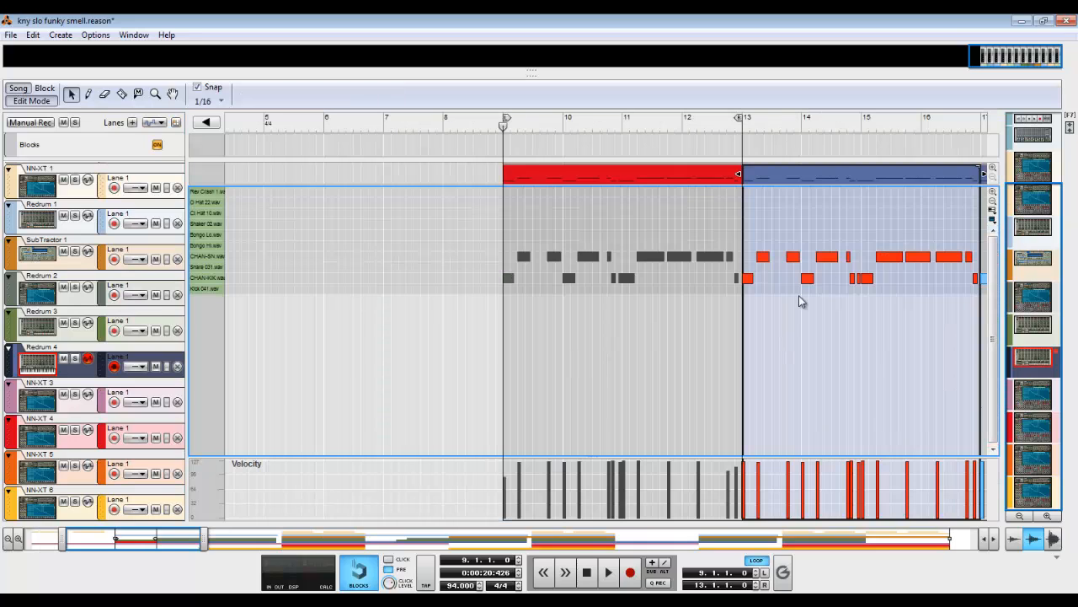
pyautogui.click(698, 124)
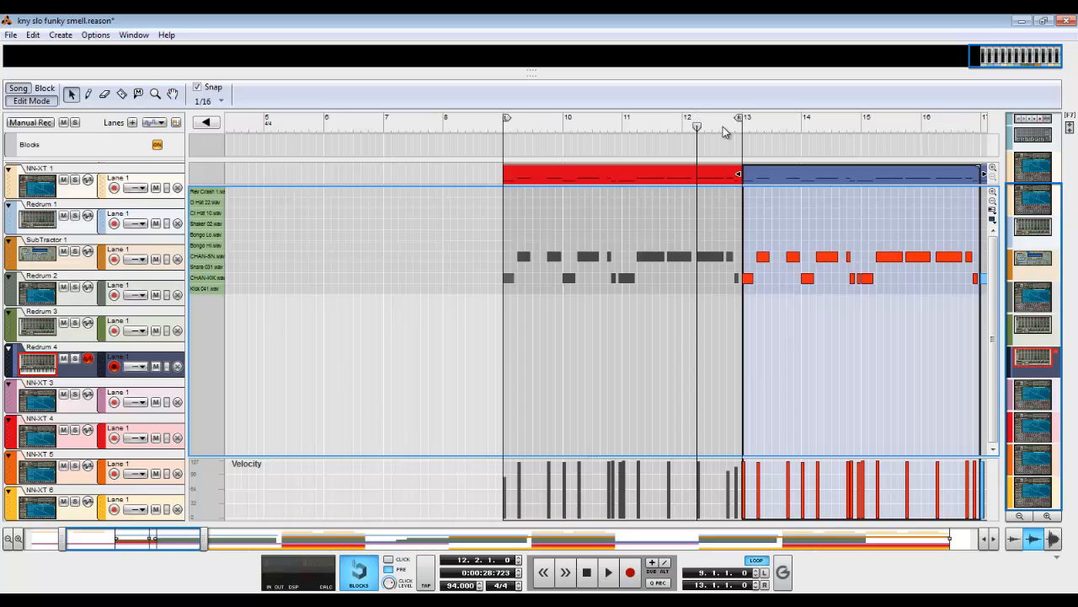
pyautogui.moveTo(743, 123); pyautogui.dragTo(957, 185)
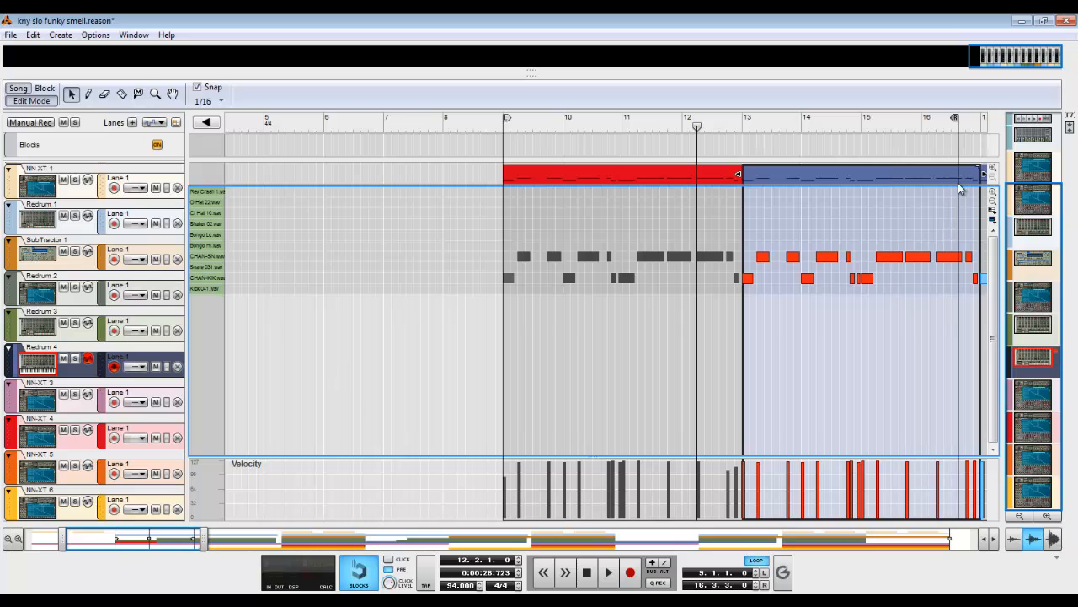
pyautogui.press('space')
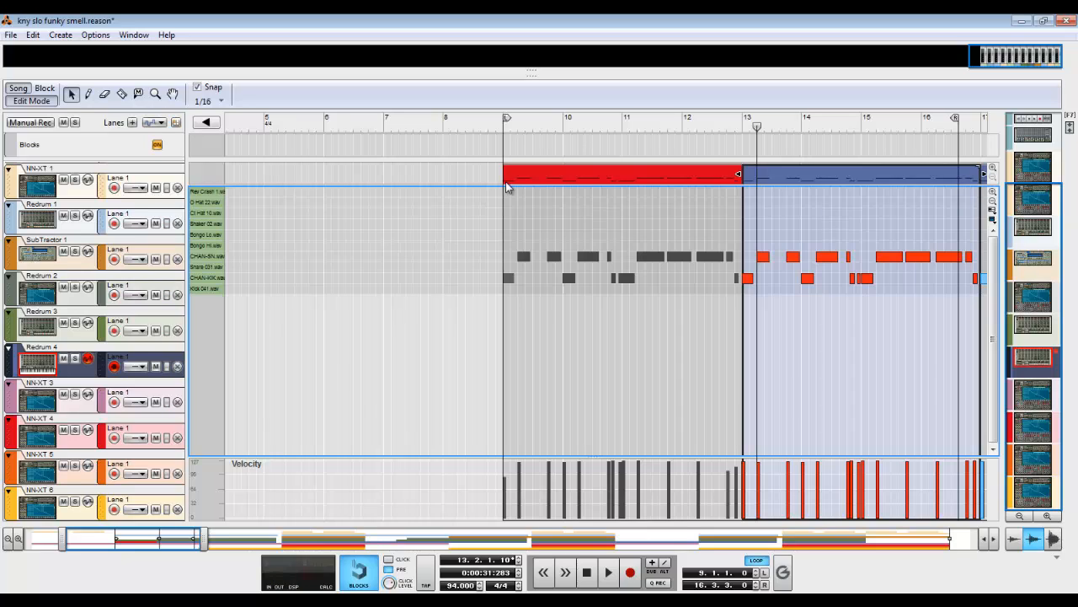
pyautogui.click(610, 175)
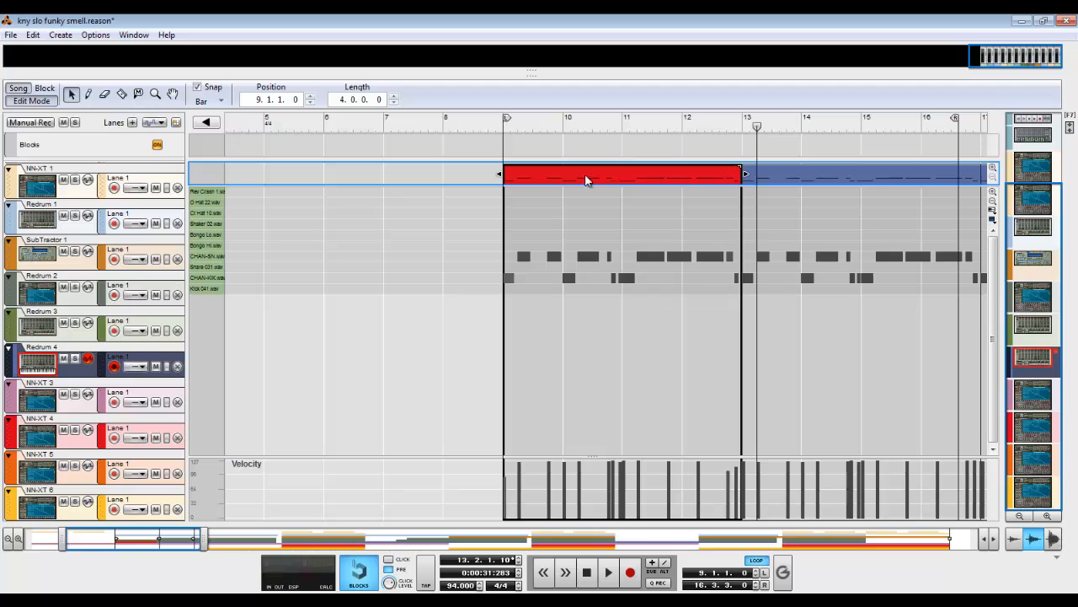
pyautogui.click(24, 87)
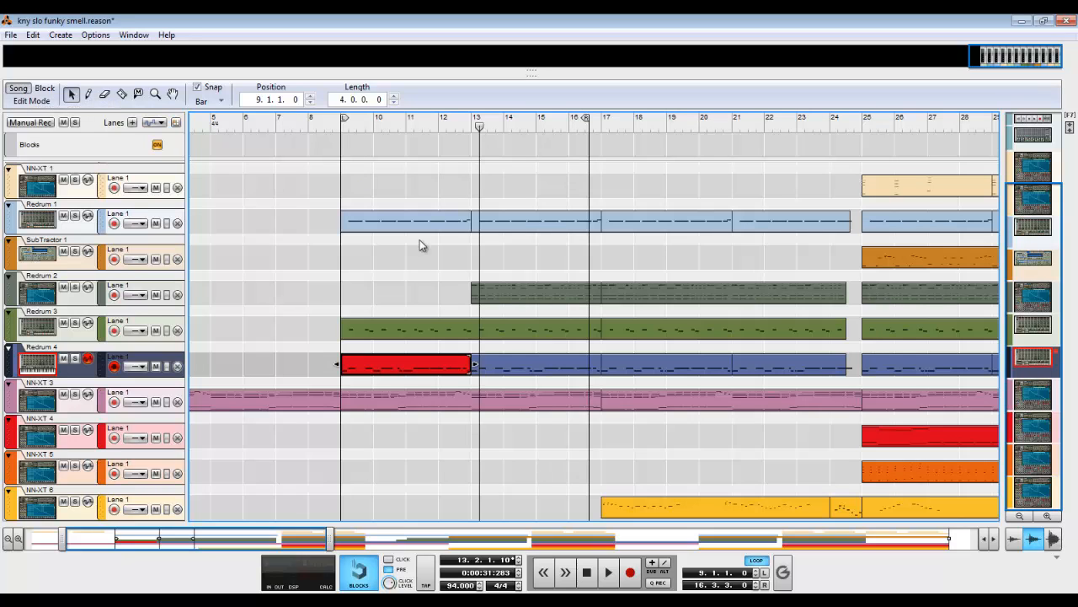
# - Play the Redrum 4 clip at bar 17 in the song arrangement with the loop moved to span bars 17 to 21
pyautogui.click(669, 358)
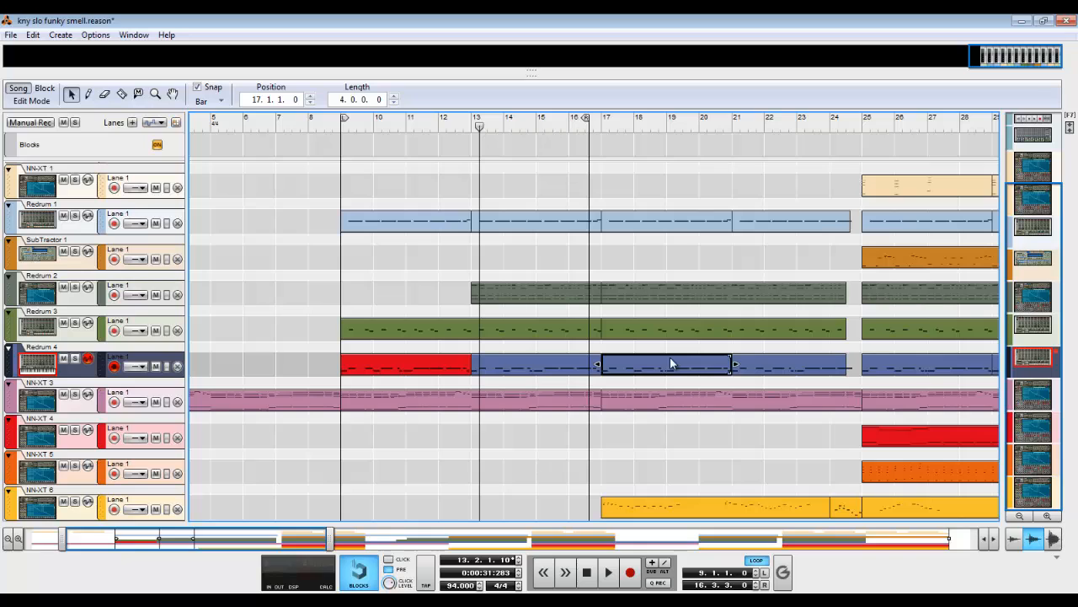
pyautogui.click(602, 123)
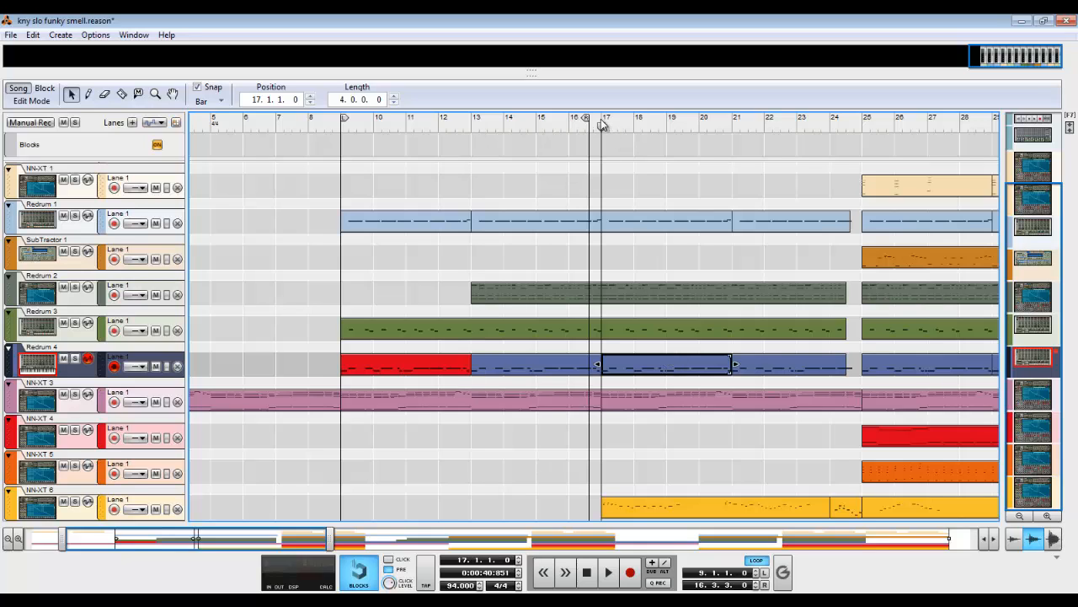
pyautogui.press('space')
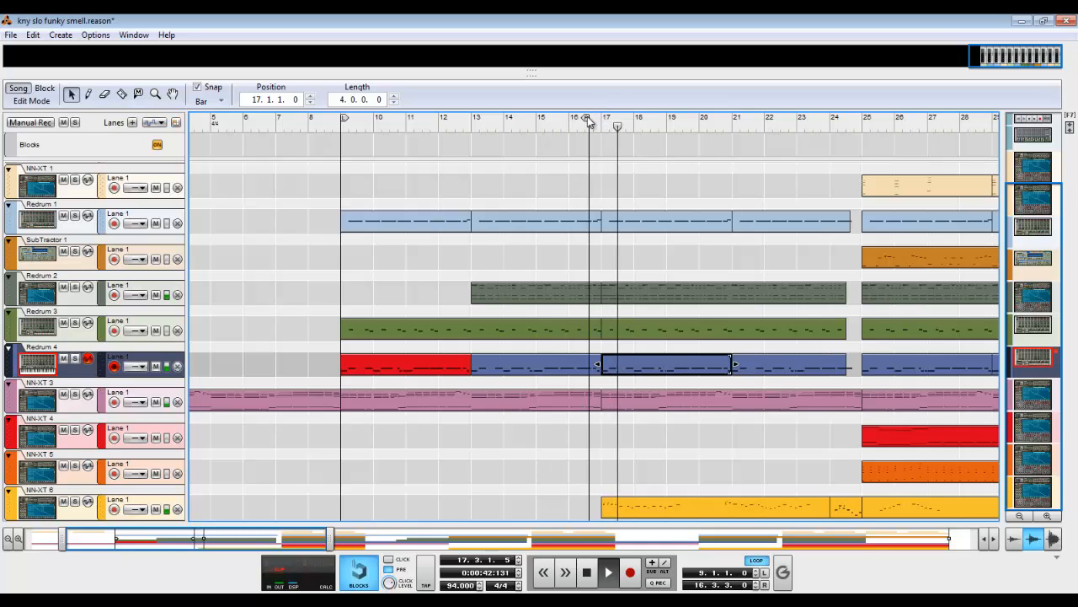
pyautogui.moveTo(725, 156); pyautogui.dragTo(738, 174)
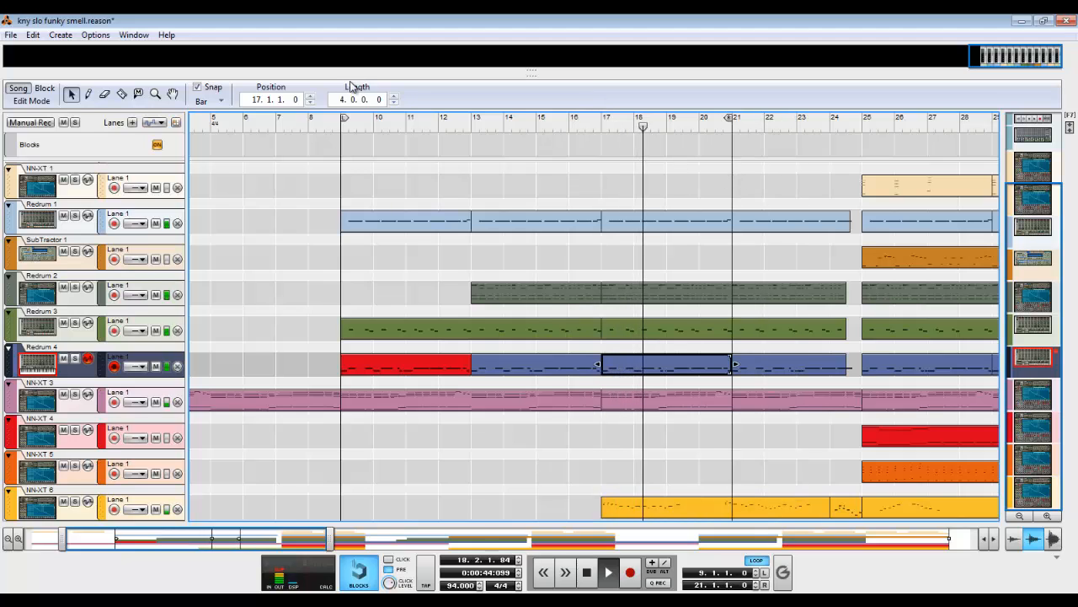
pyautogui.moveTo(345, 124); pyautogui.dragTo(592, 168)
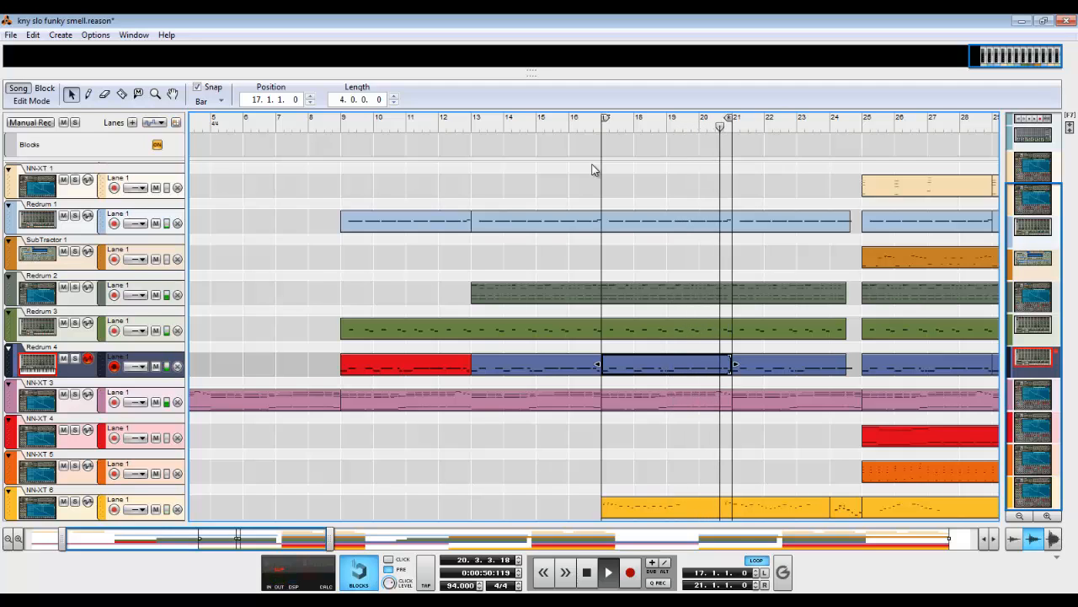
pyautogui.press('space')
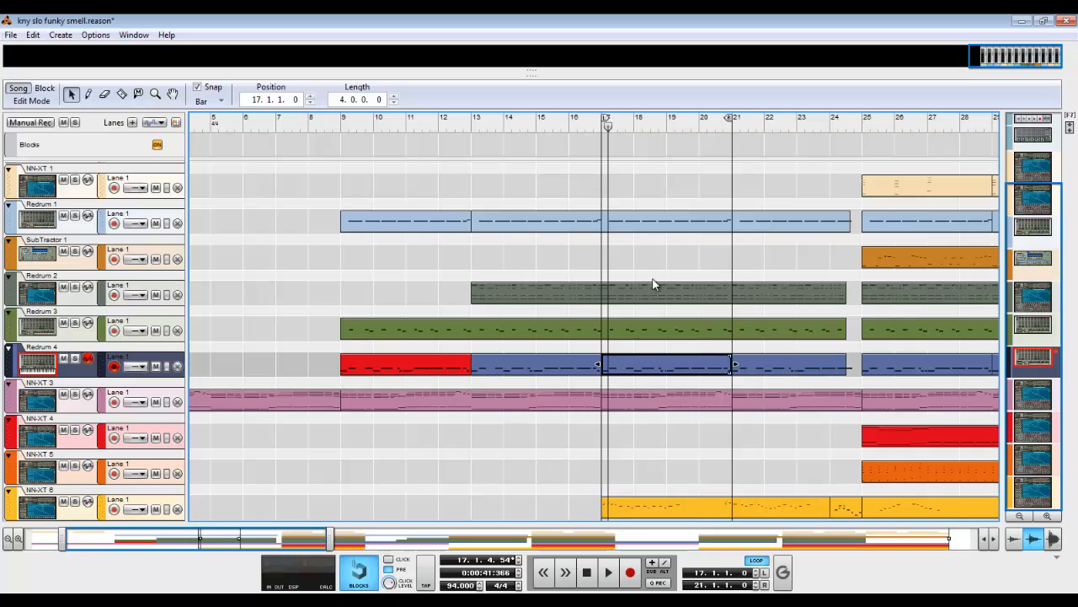
# - Quantize the notes of the Redrum 4 clip at bar 17 and return the playhead to the loop start
pyautogui.rightClick(629, 366)
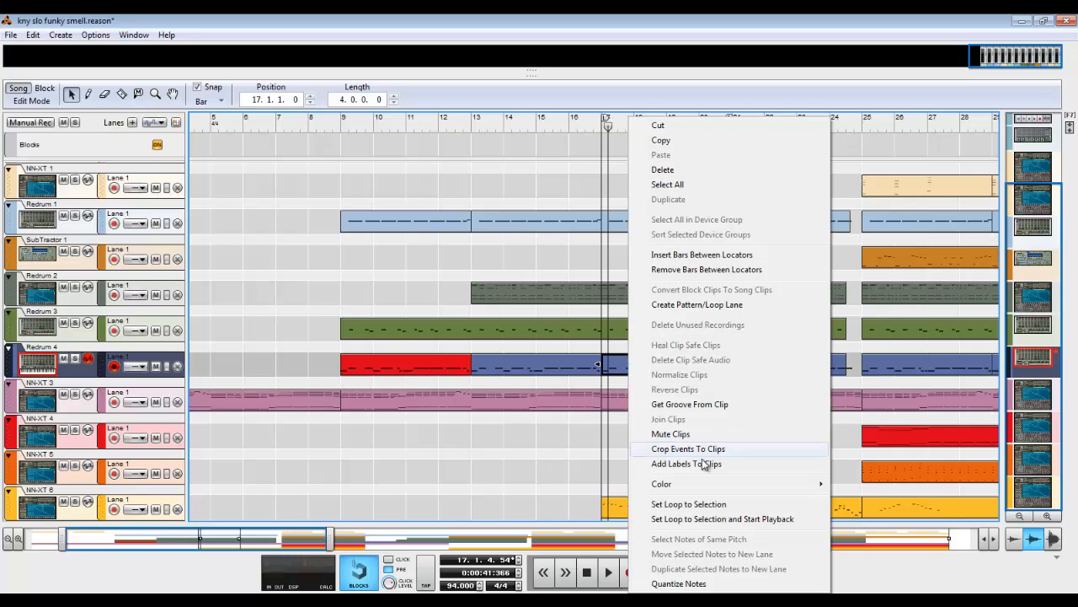
pyautogui.click(679, 584)
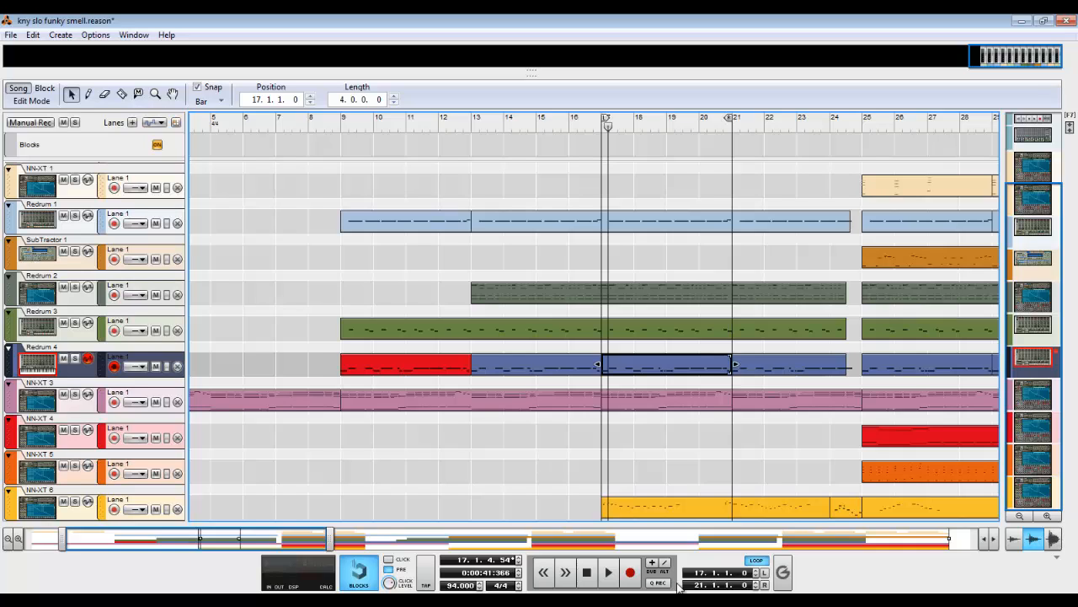
pyautogui.press('space')
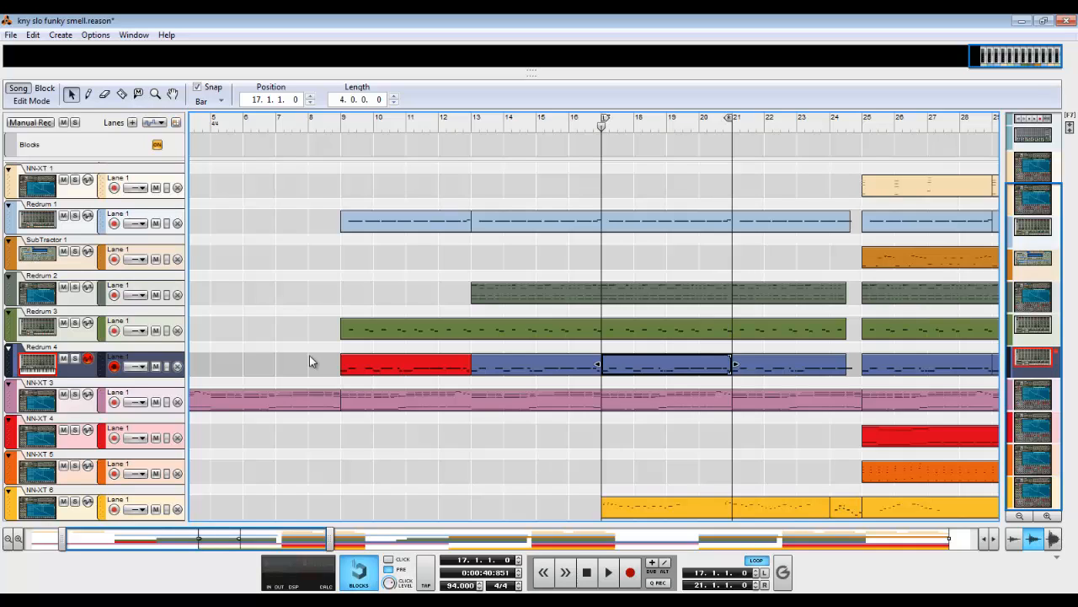
# - Open the Tool Window's Quantize Notes settings and set the quantize amount to 5%
pyautogui.click(128, 35)
pyautogui.click(181, 166)
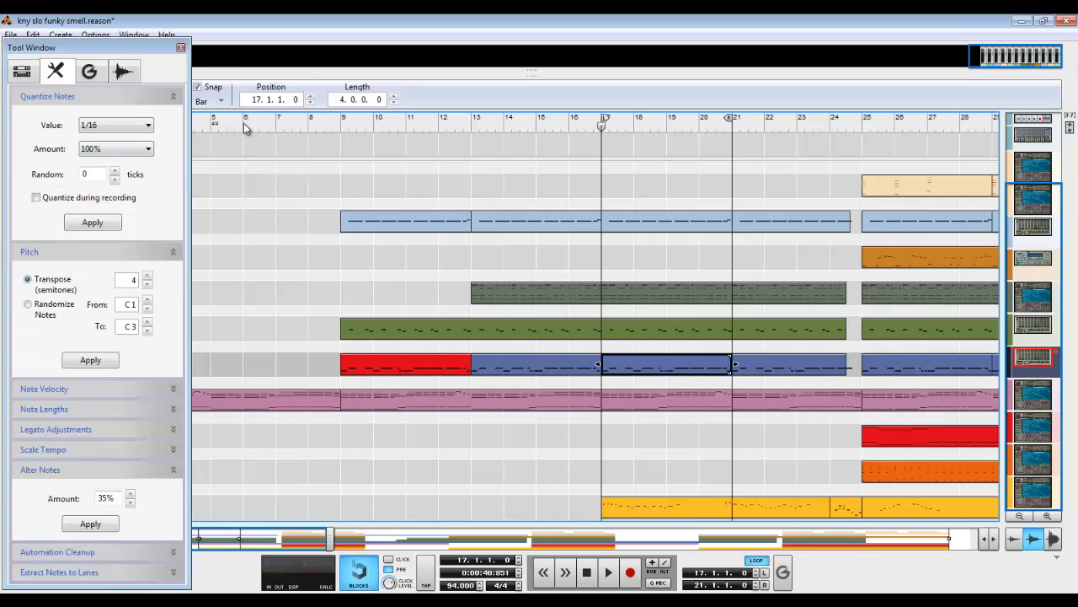
pyautogui.click(130, 150)
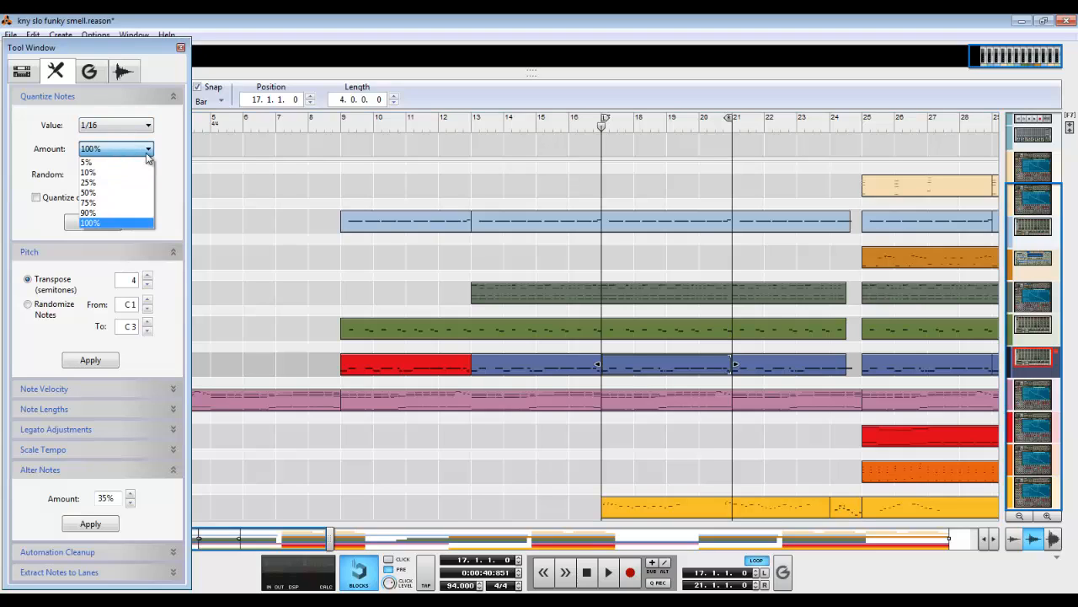
pyautogui.click(169, 181)
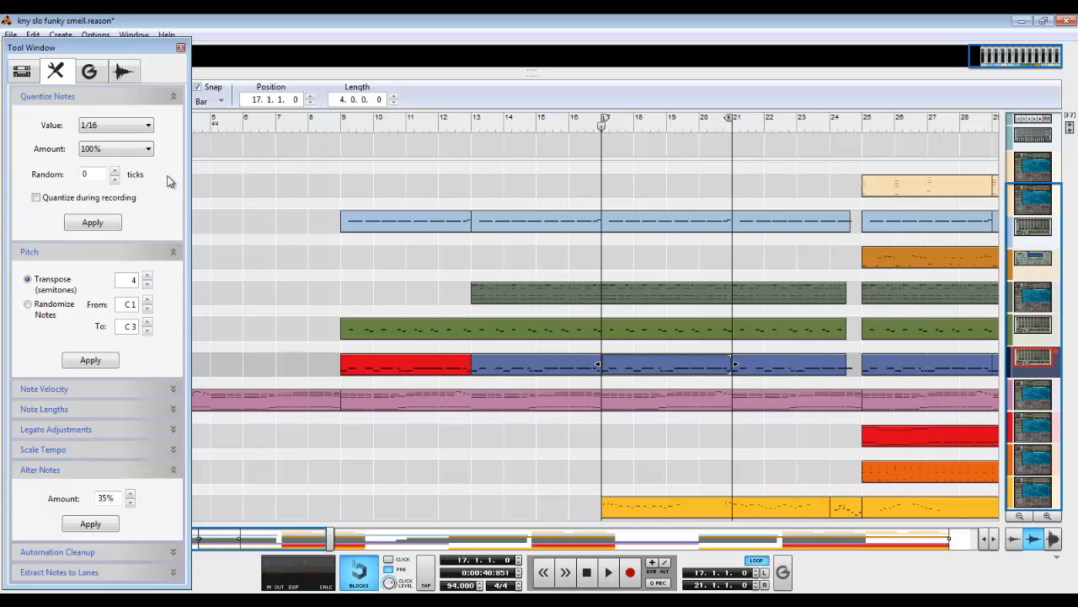
pyautogui.click(170, 181)
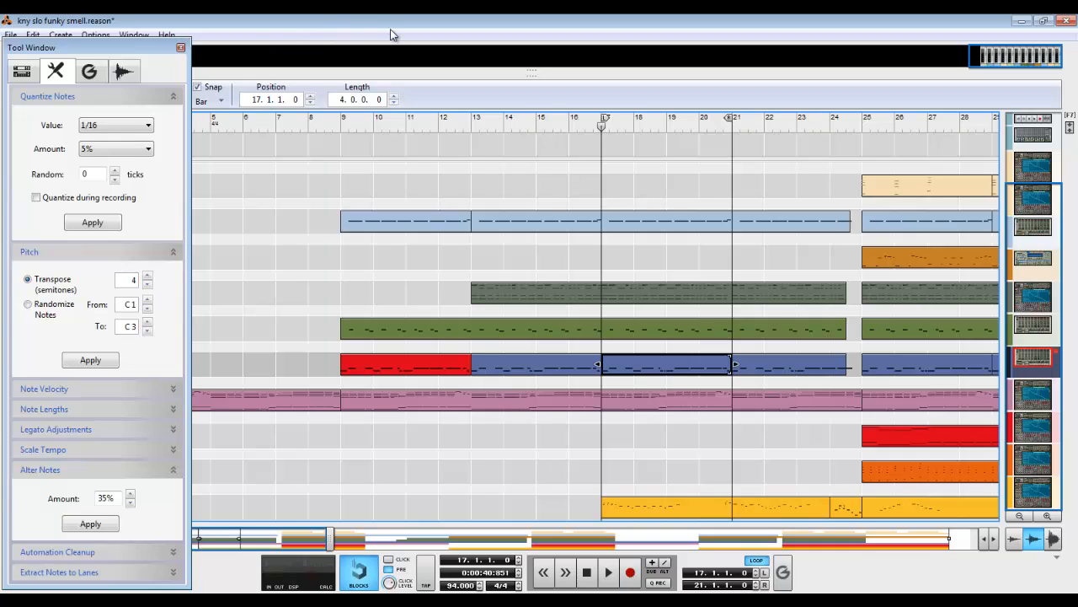
# - Play the opening of the bar 17 Redrum 4 clip, and in the note editor play from bar 9 into bar 13 for comparison
pyautogui.press('space')
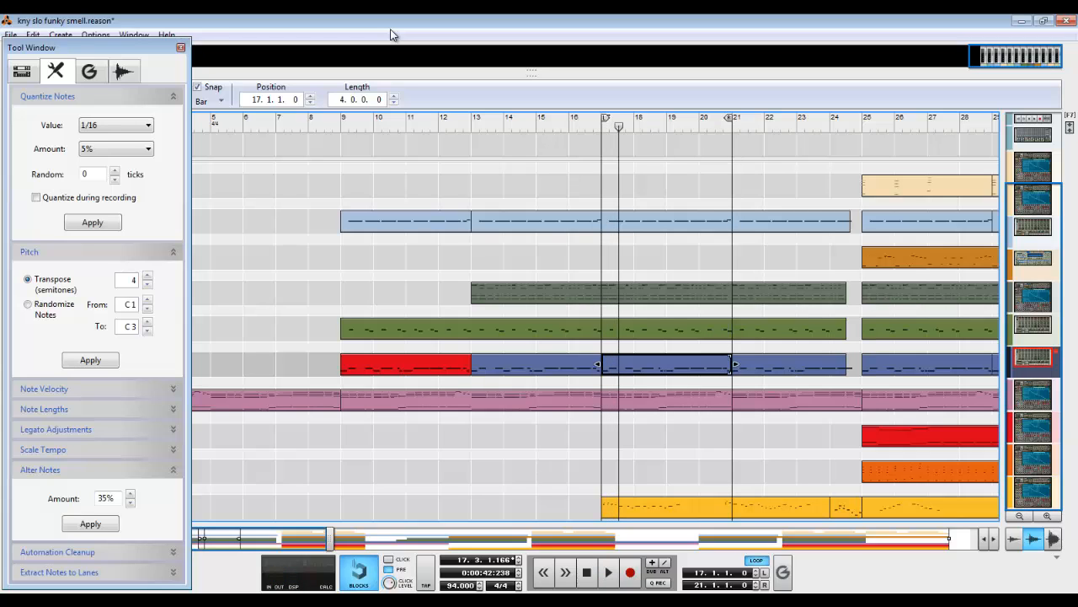
pyautogui.doubleClick(643, 363)
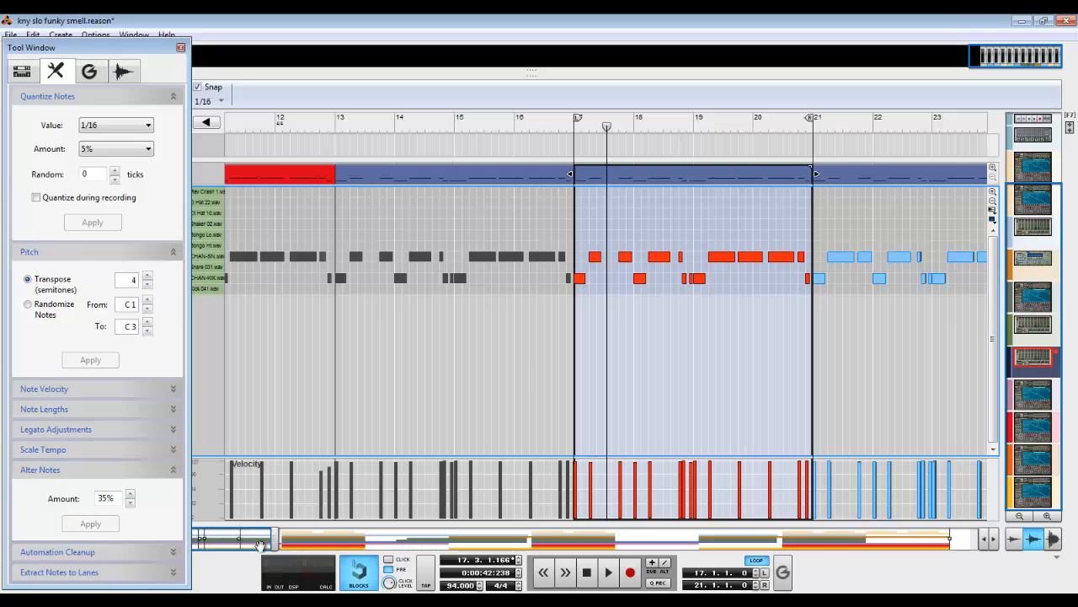
pyautogui.moveTo(243, 542); pyautogui.dragTo(193, 547)
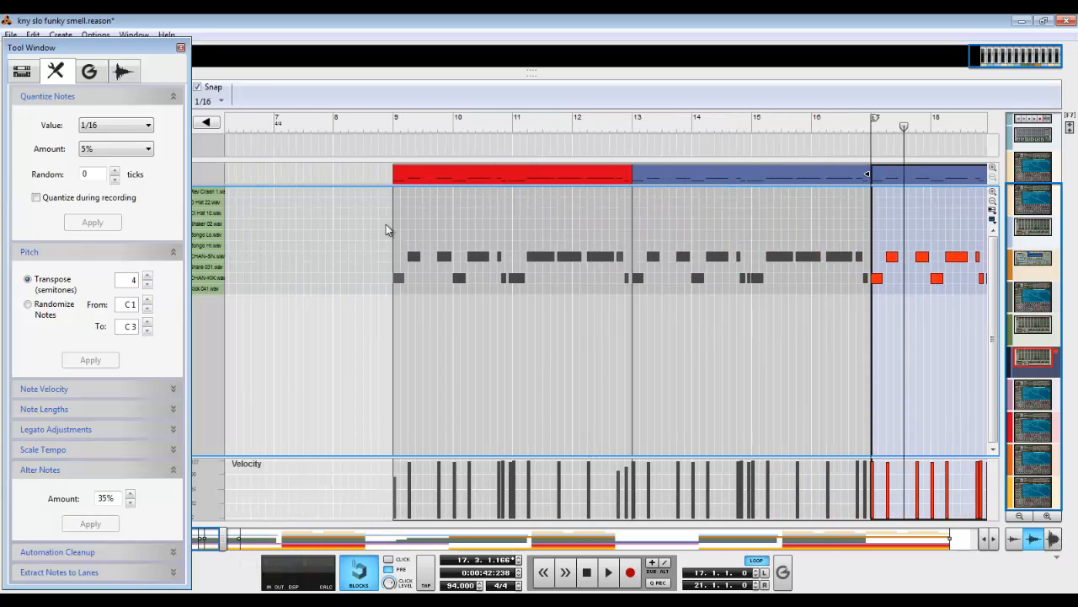
pyautogui.click(395, 119)
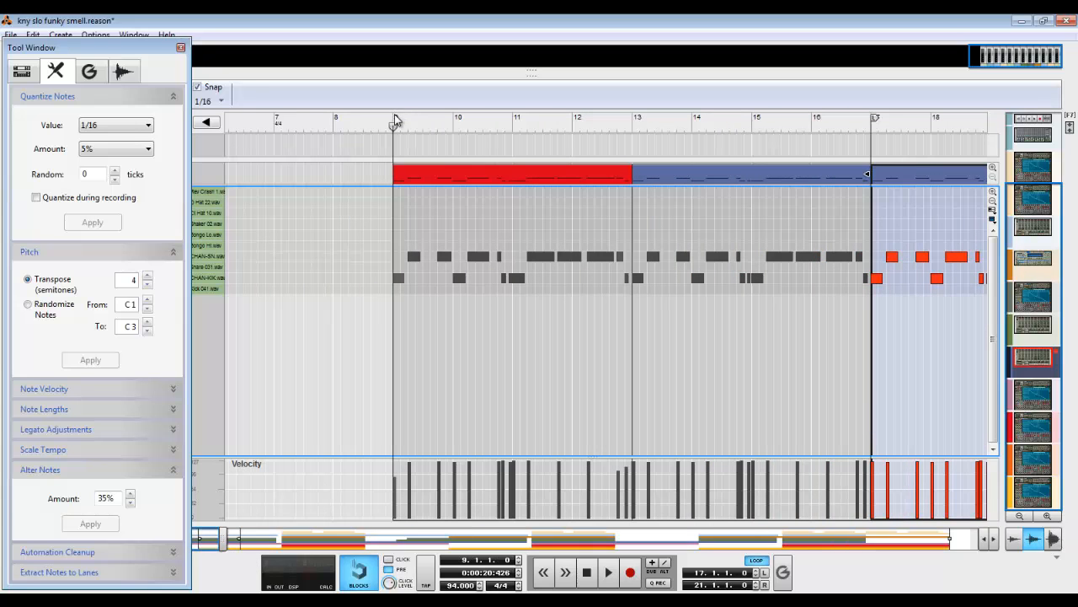
pyautogui.press('space')
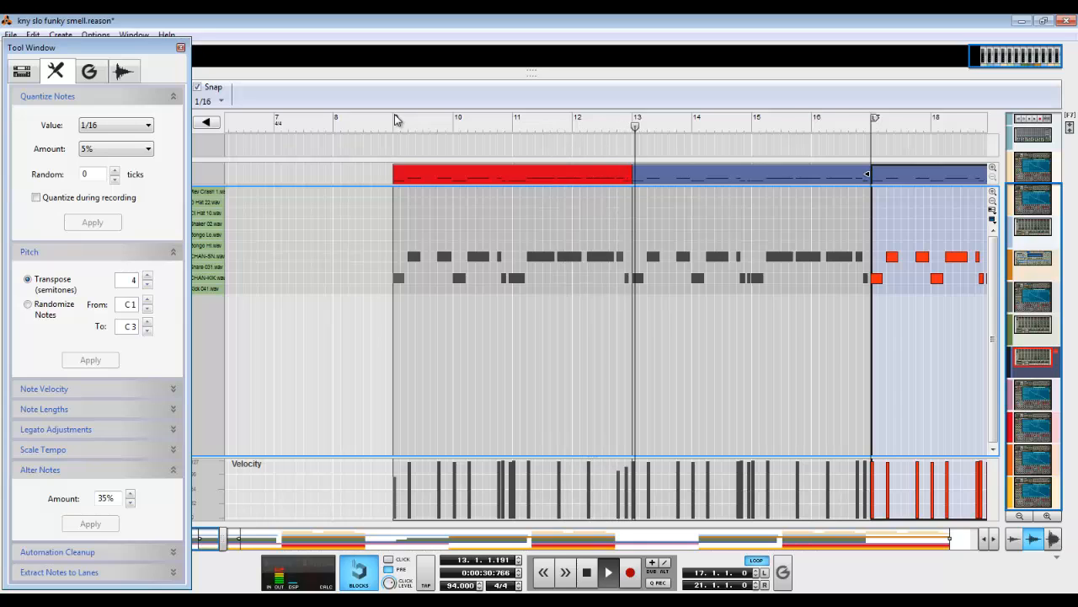
pyautogui.press('space')
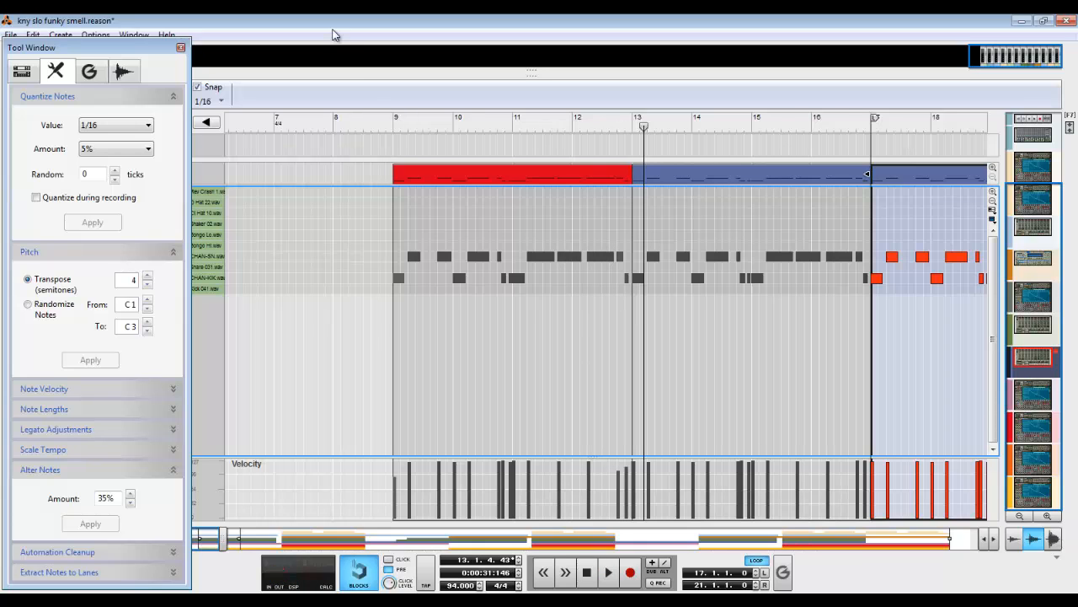
# - Select the red Redrum 4 clip at bar 9, close the Tool Window, and return to the song arrangement
pyautogui.click(438, 172)
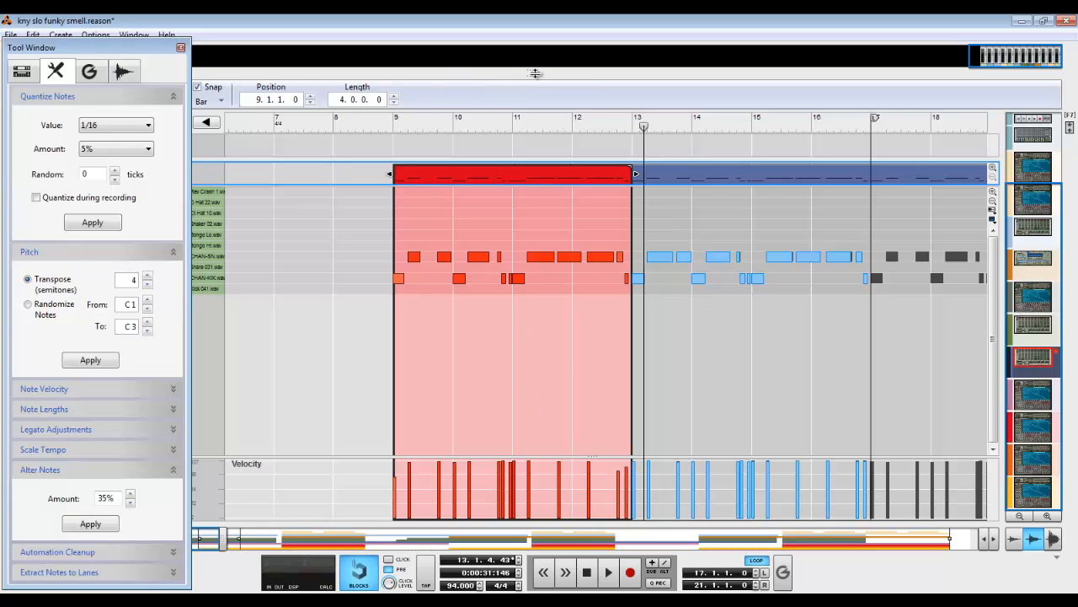
pyautogui.click(181, 48)
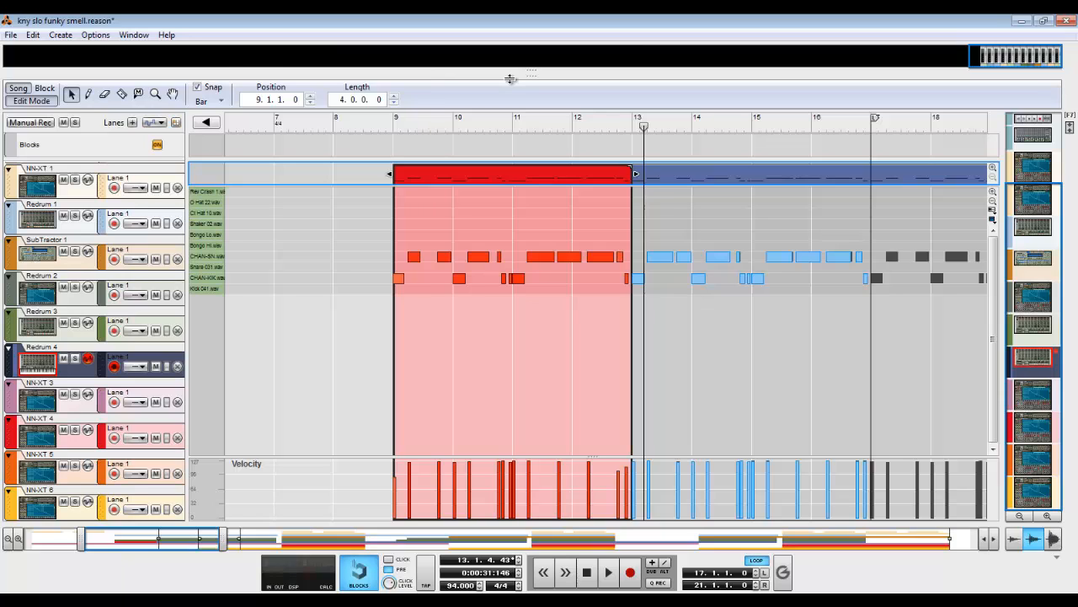
pyautogui.click(13, 90)
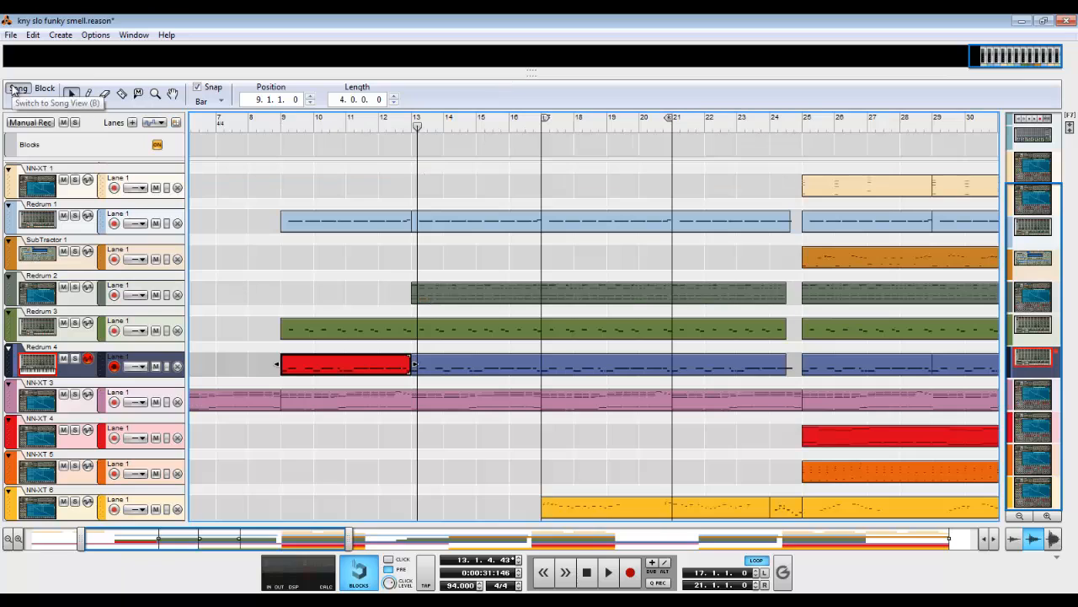